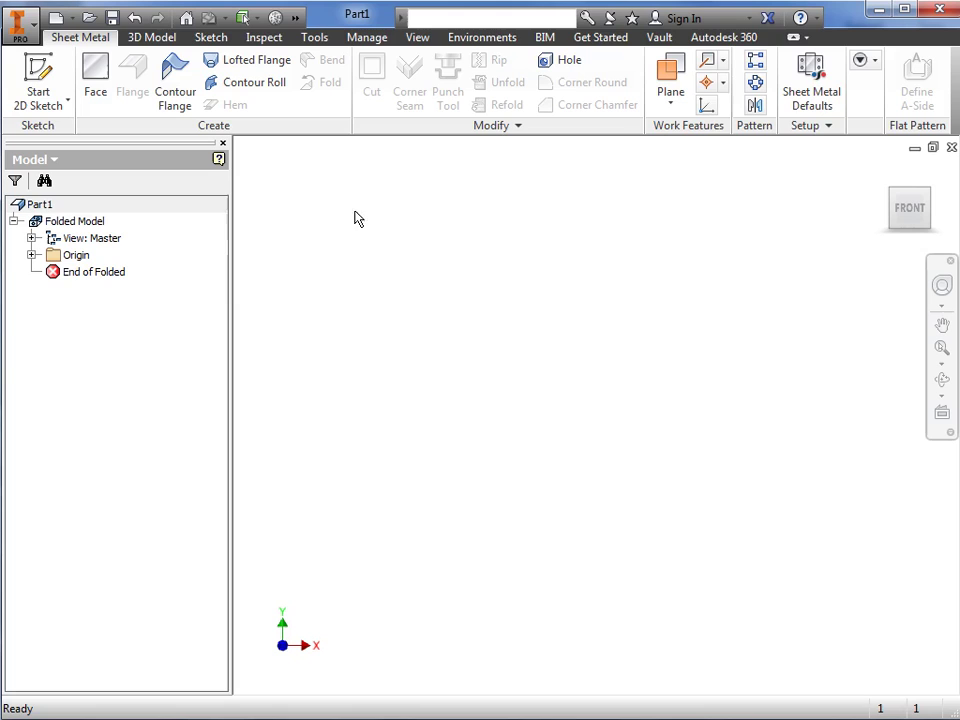
Choose the 16 GA 316 SS rule (0.0598 in stainless steel) in Sheet Metal Defaults.
click(824, 102)
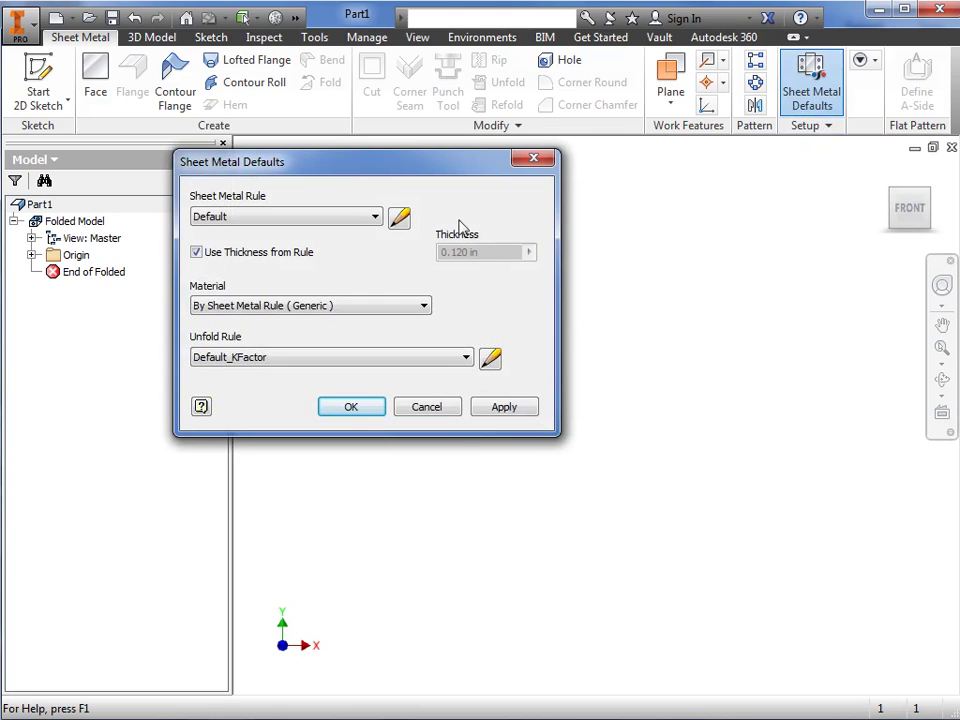
click(376, 219)
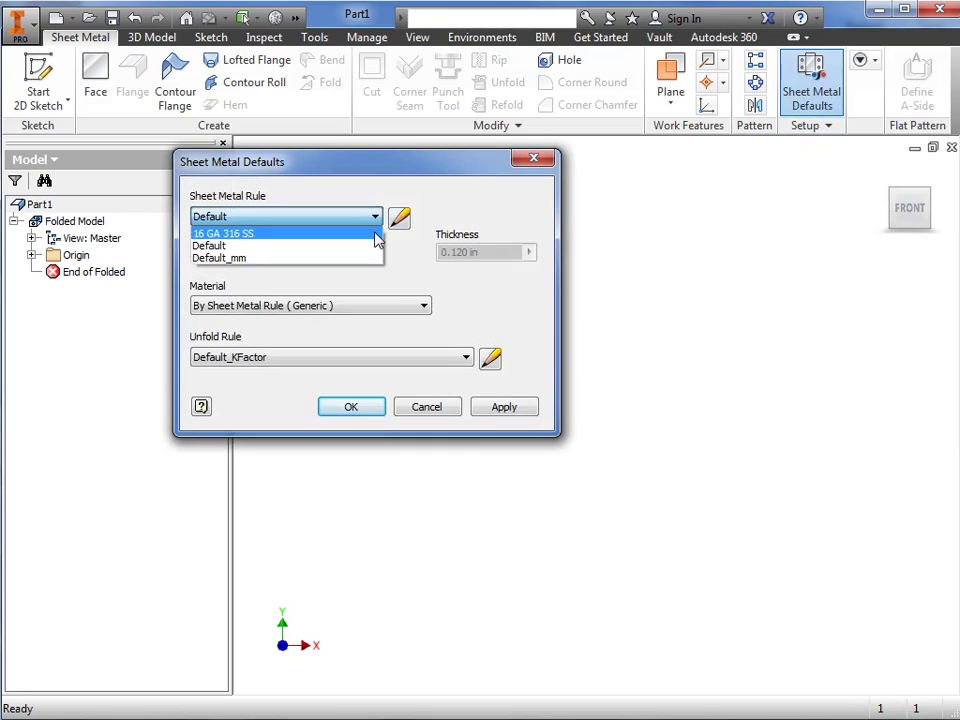
click(376, 233)
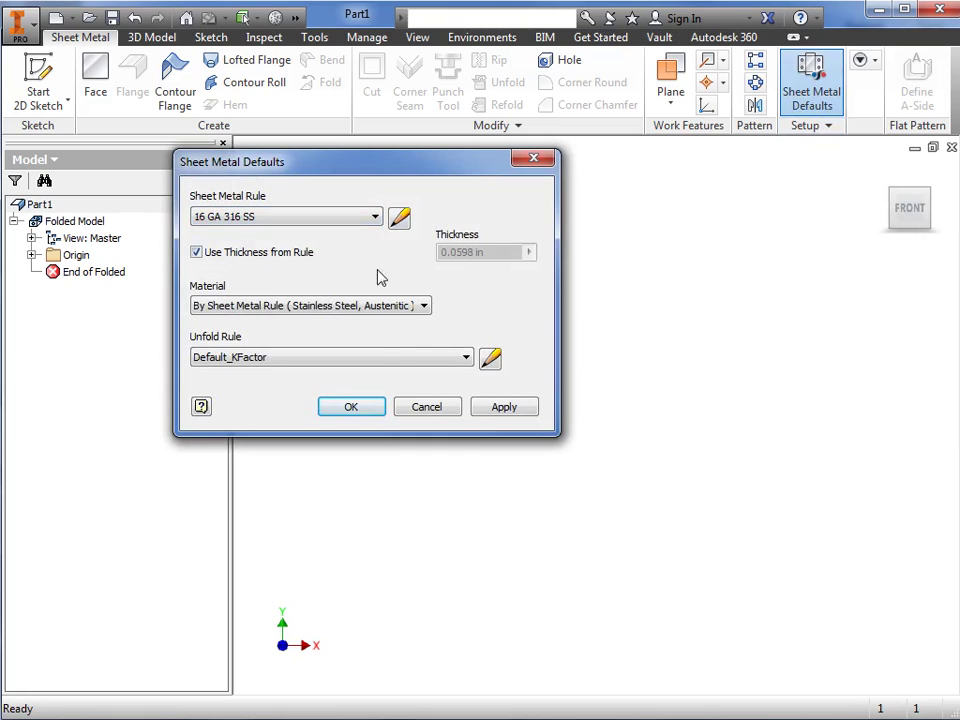
click(373, 408)
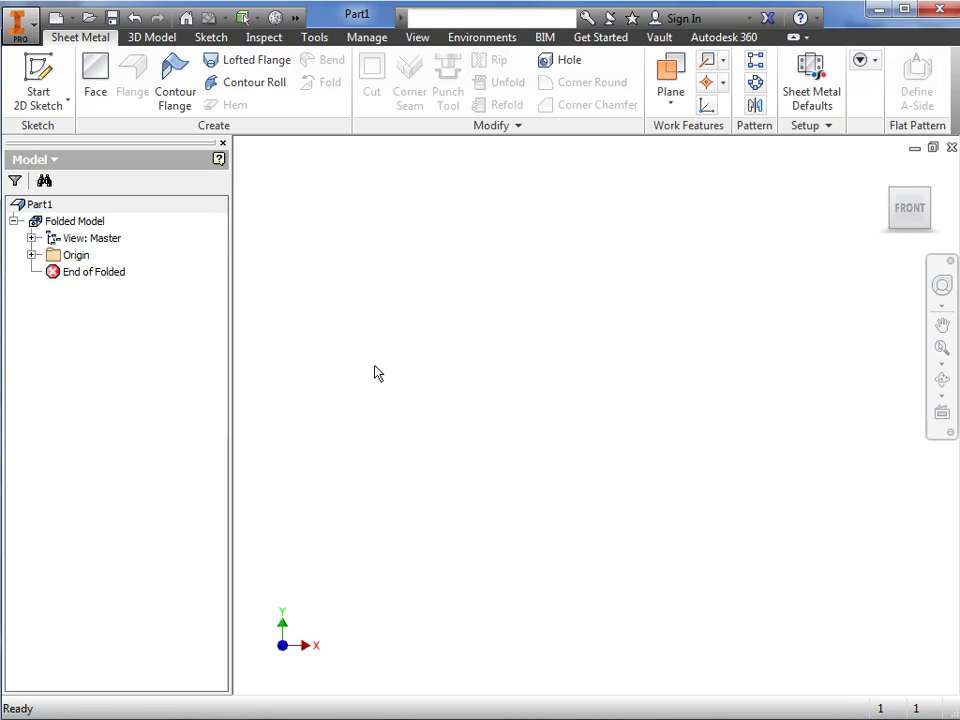
Start a sketch on the XY plane and draw a 2 in vertical leg from the origin.
click(58, 75)
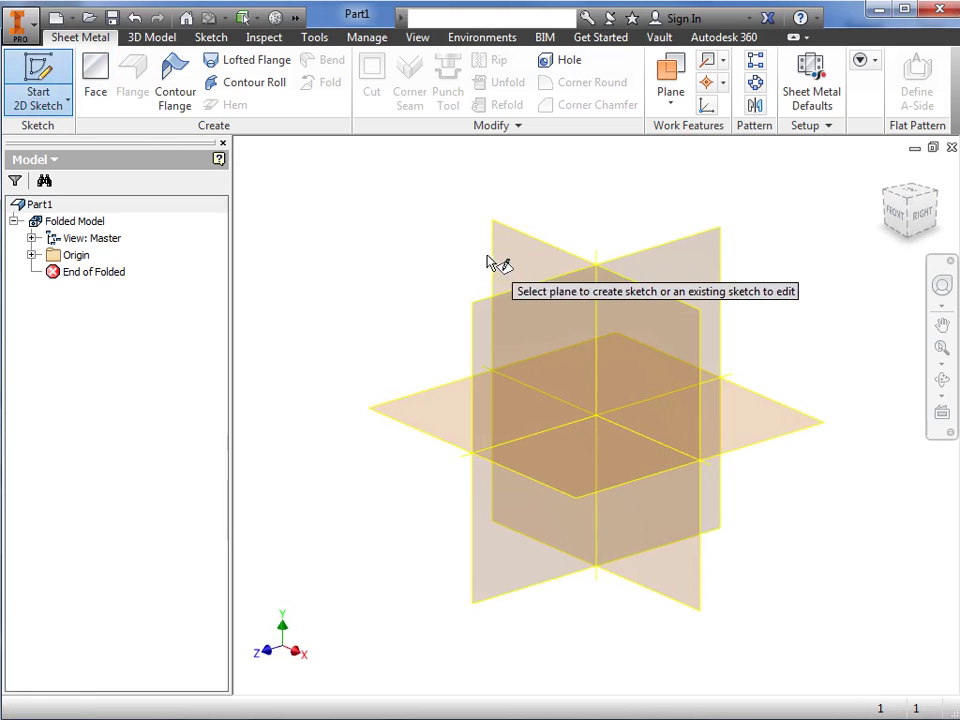
click(501, 259)
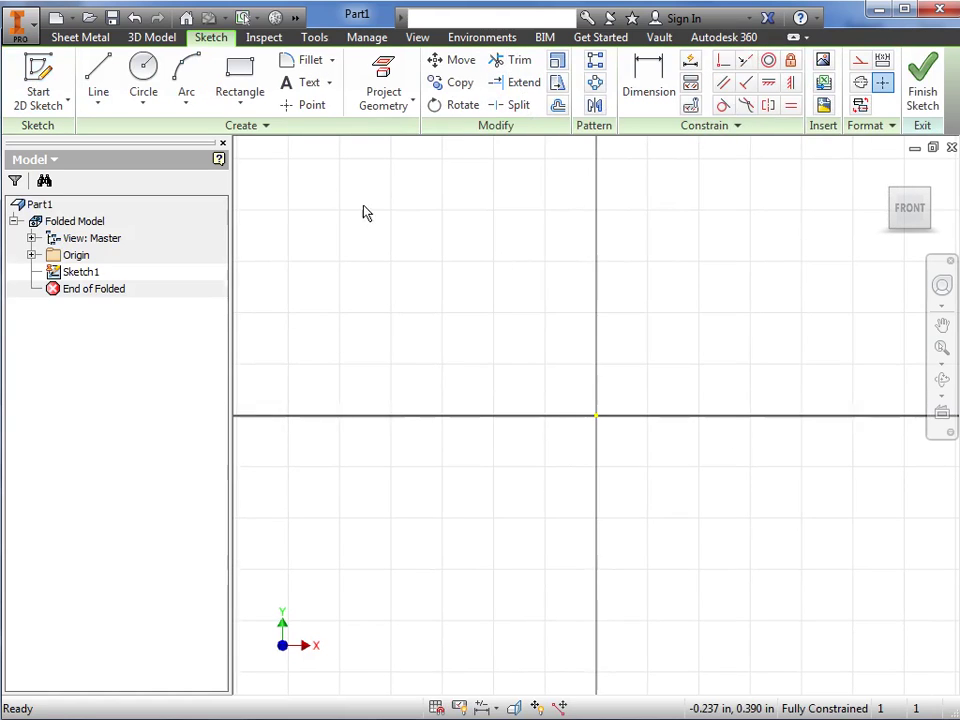
click(100, 88)
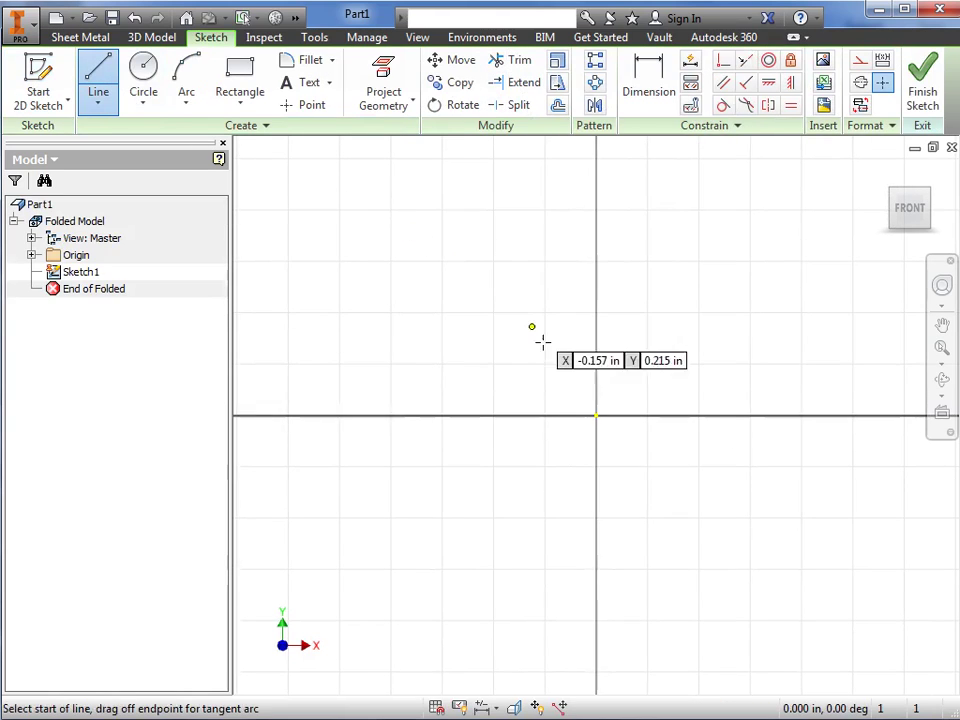
click(596, 415)
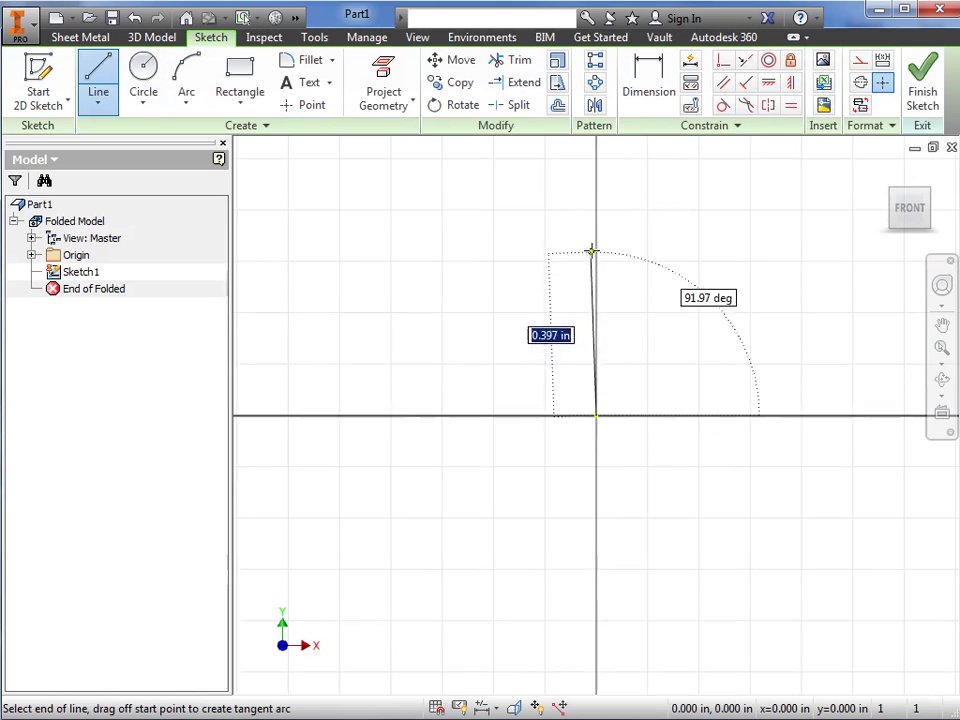
text(2)
key(Return)
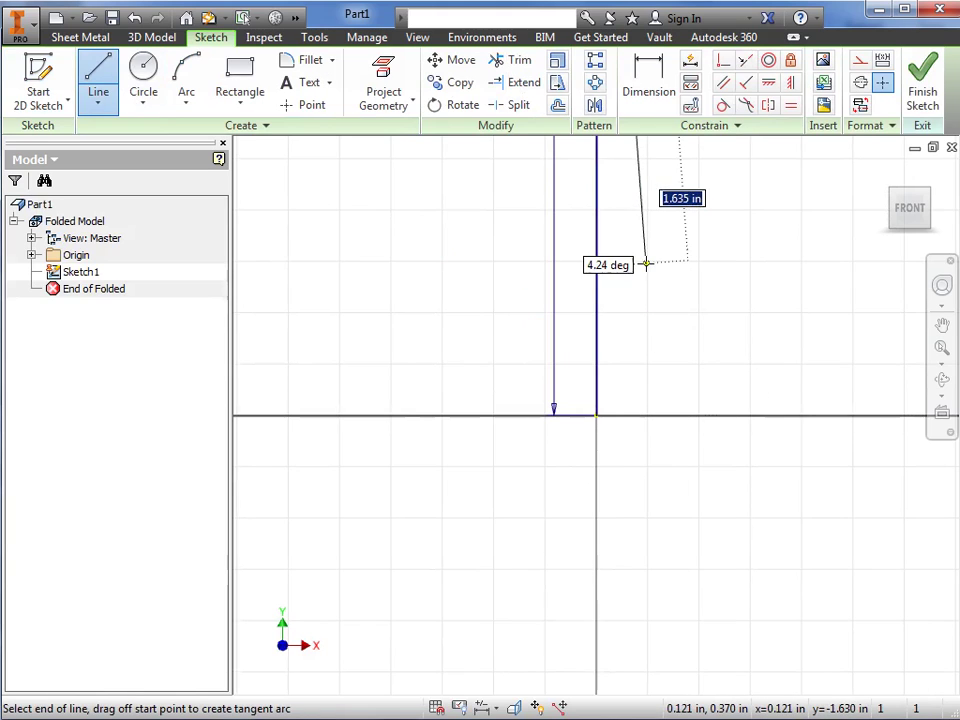
key(Escape)
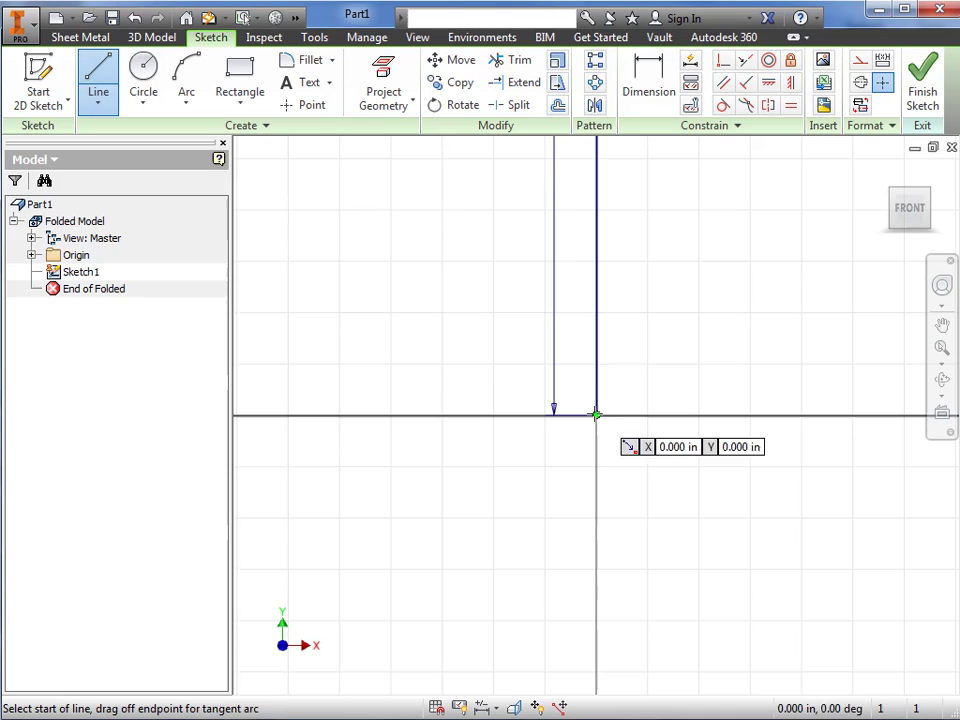
Draw the 4 in horizontal base and a 2 in right leg to close the U.
click(596, 415)
text(4)
key(Return)
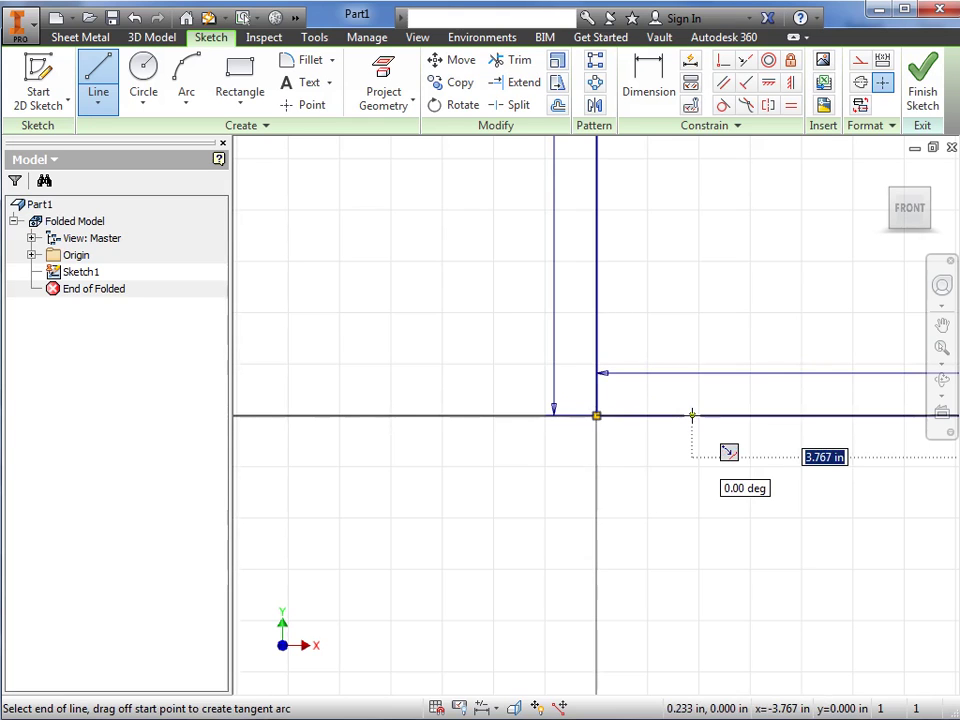
key(Home)
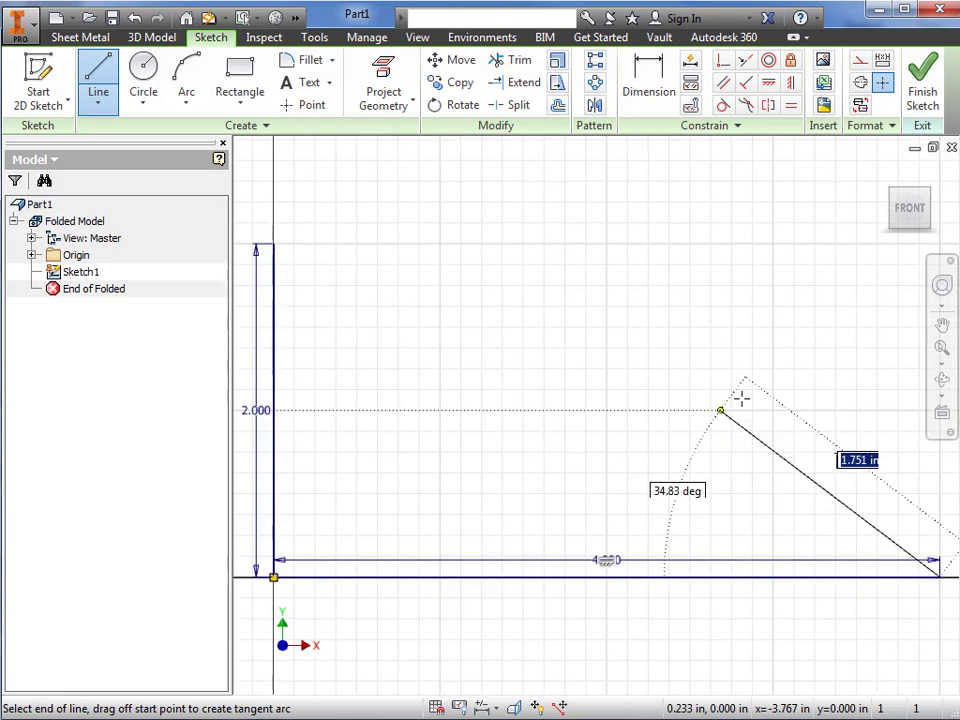
click(939, 501)
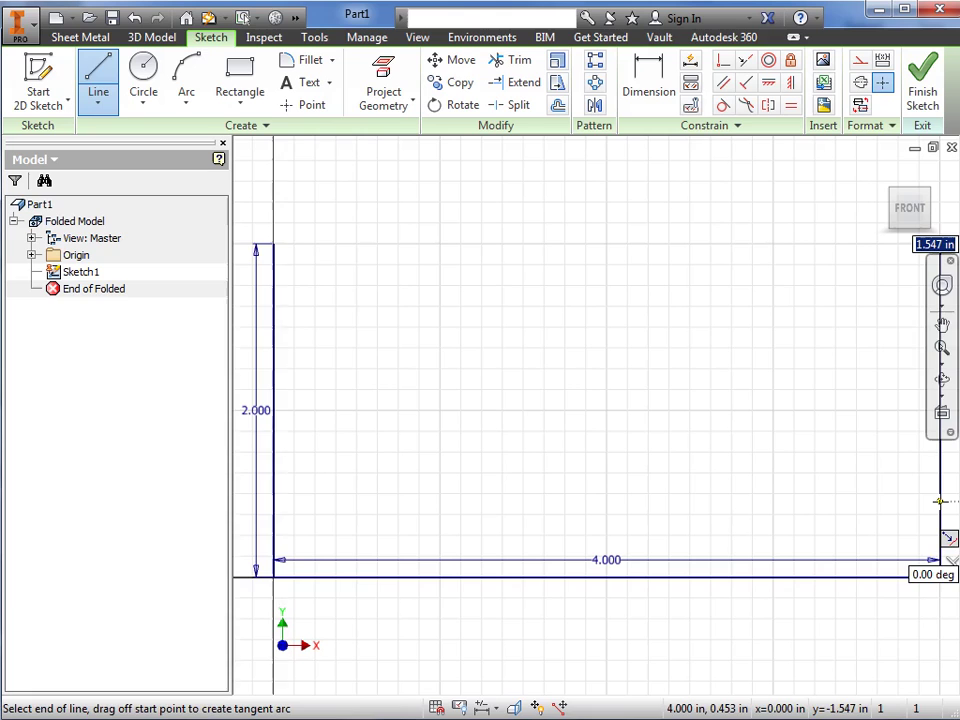
key(Return)
key(Escape)
key(Home)
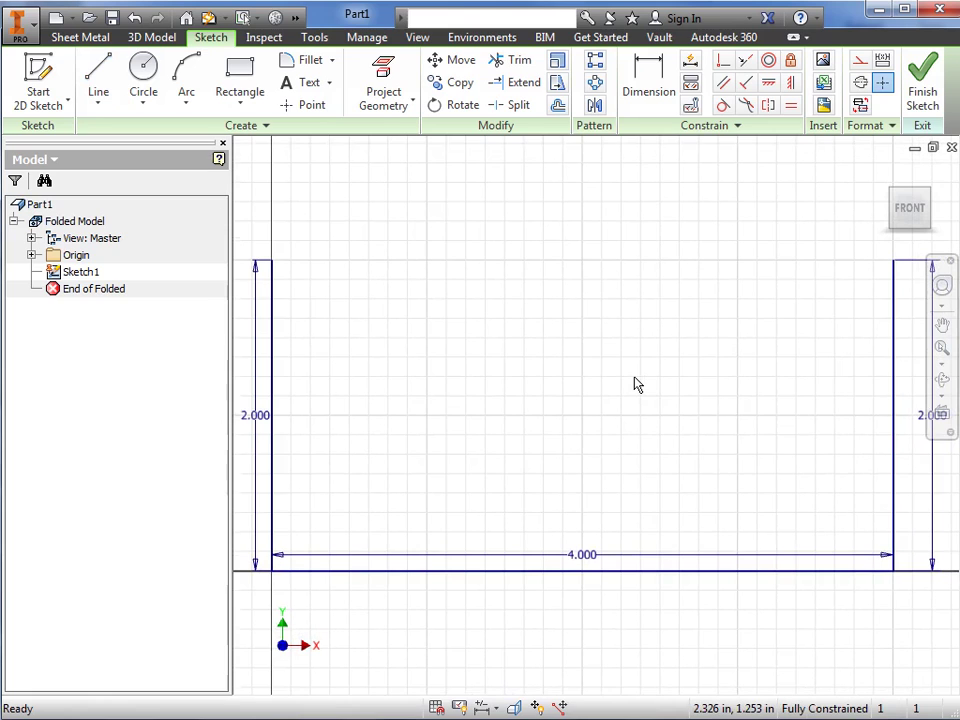
Finish the sketch and start a contour flange using the U profile.
click(922, 92)
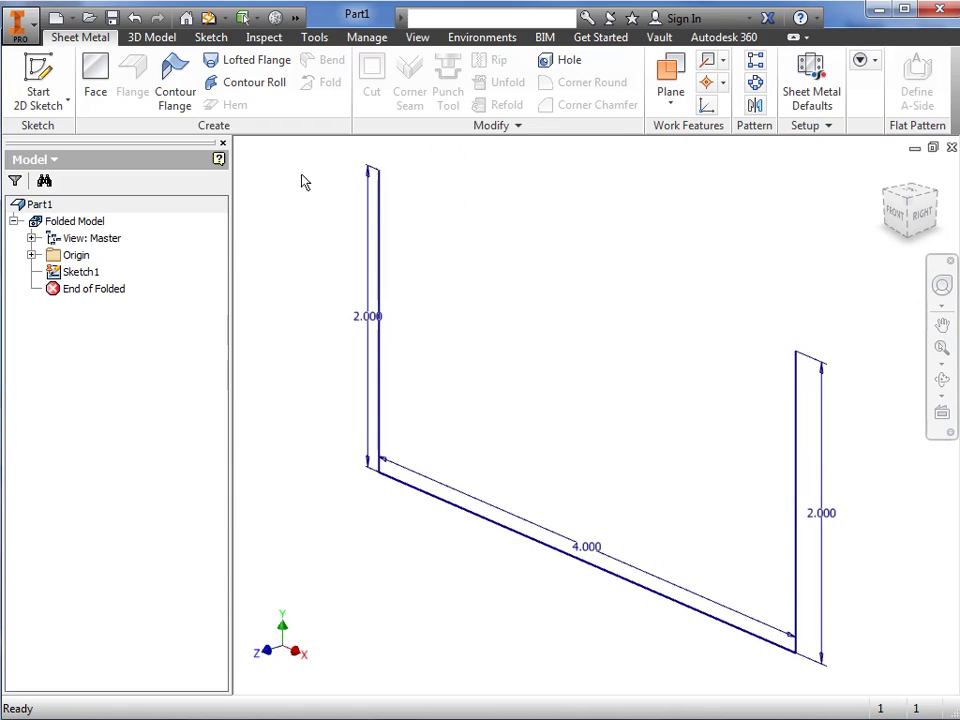
click(182, 112)
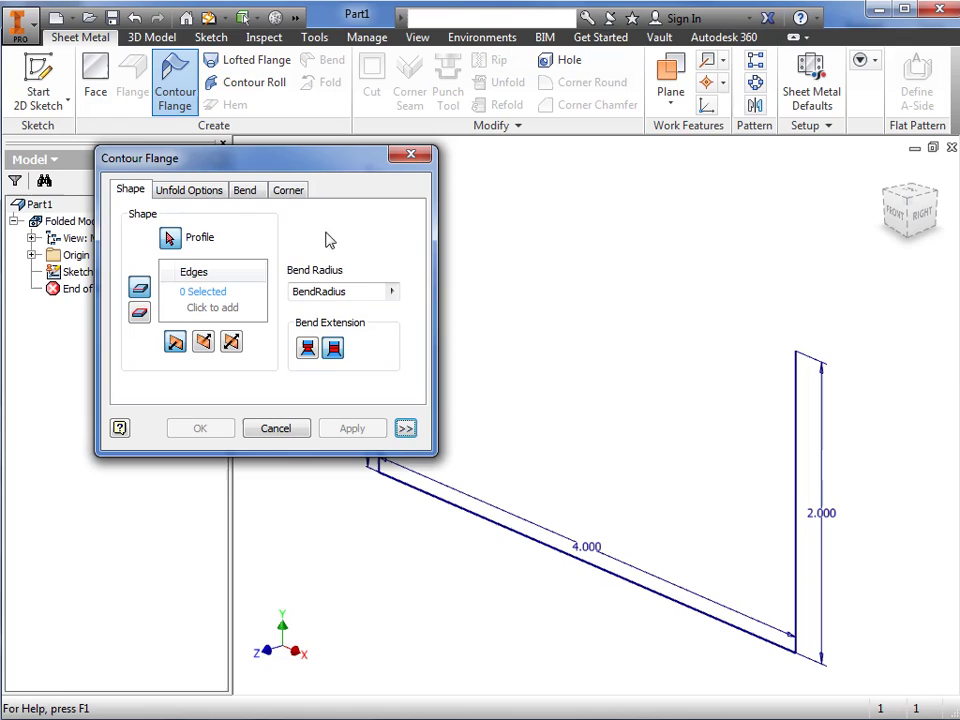
click(466, 503)
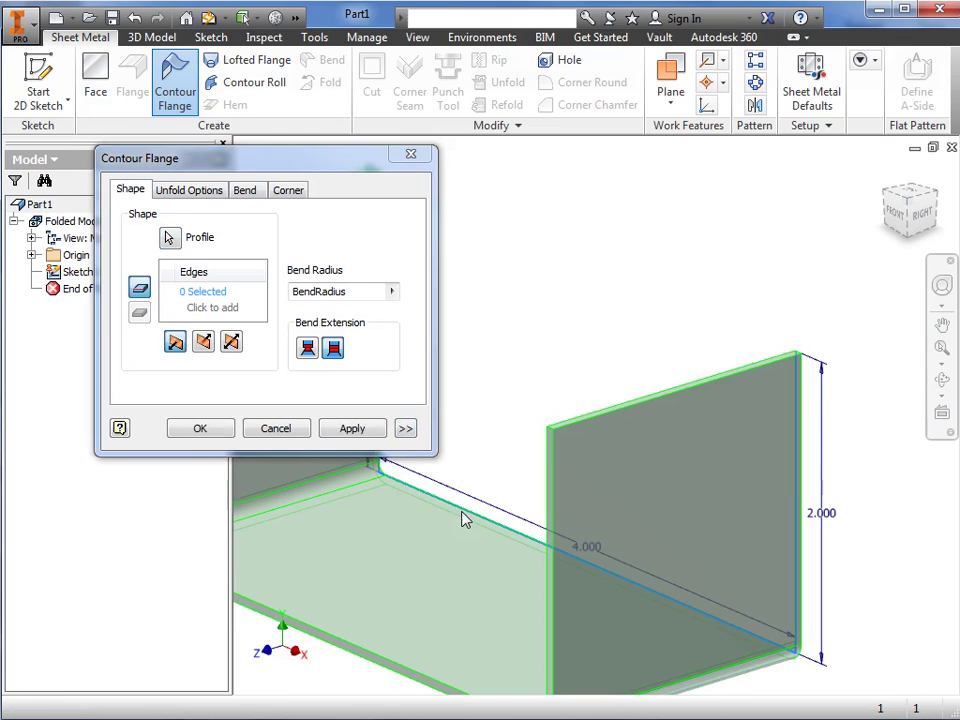
middle_drag(510, 422, 510, 420)
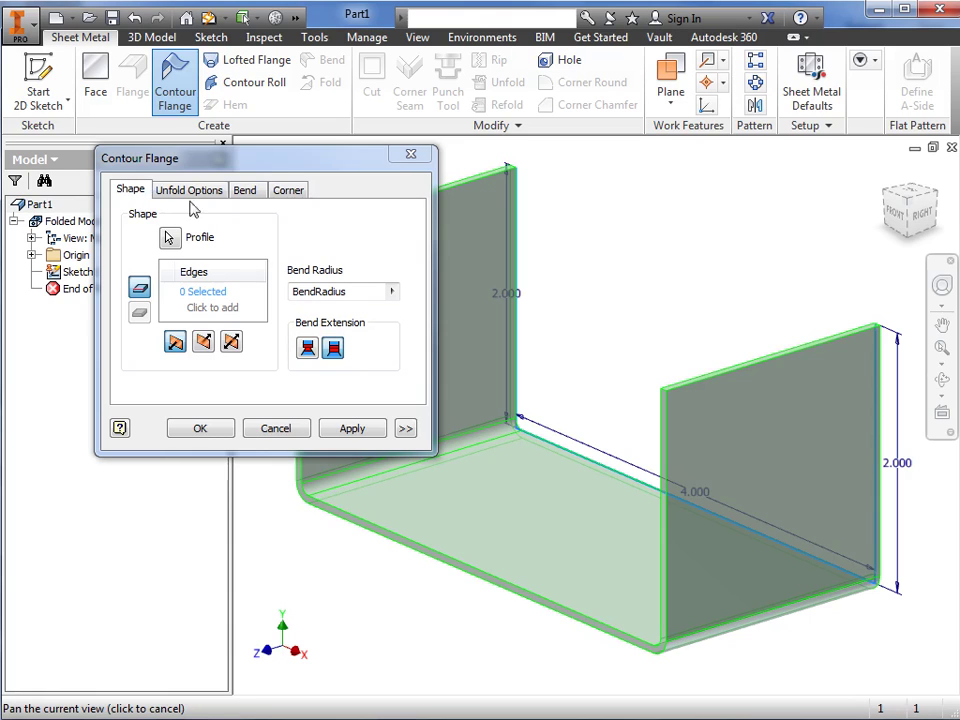
View the flange preview from the front and try another material offset direction.
click(895, 214)
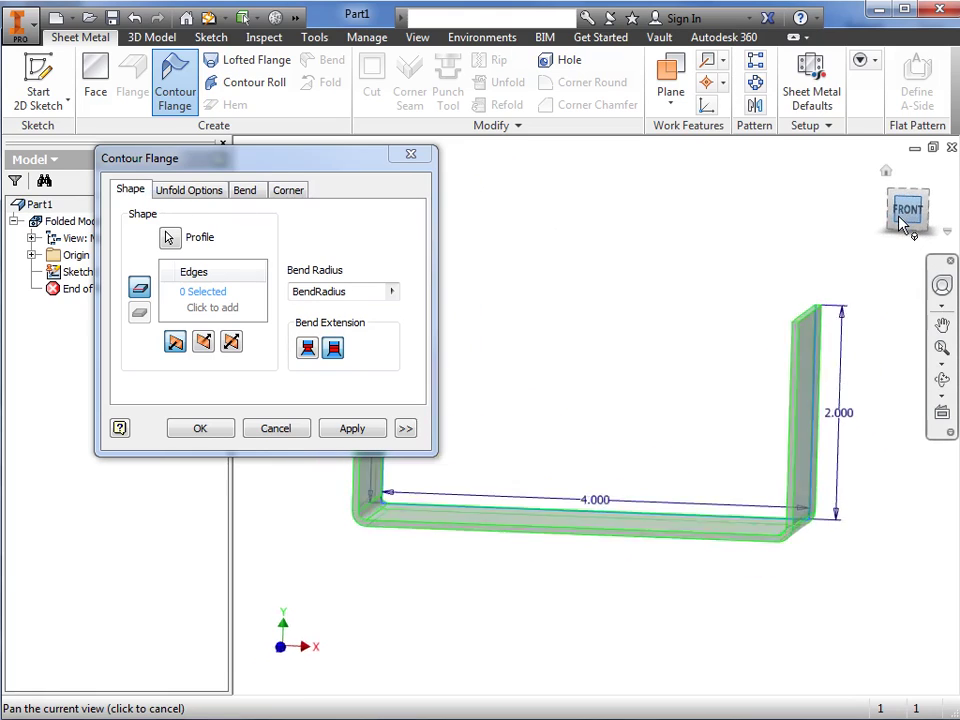
scroll(744, 527, up, 5)
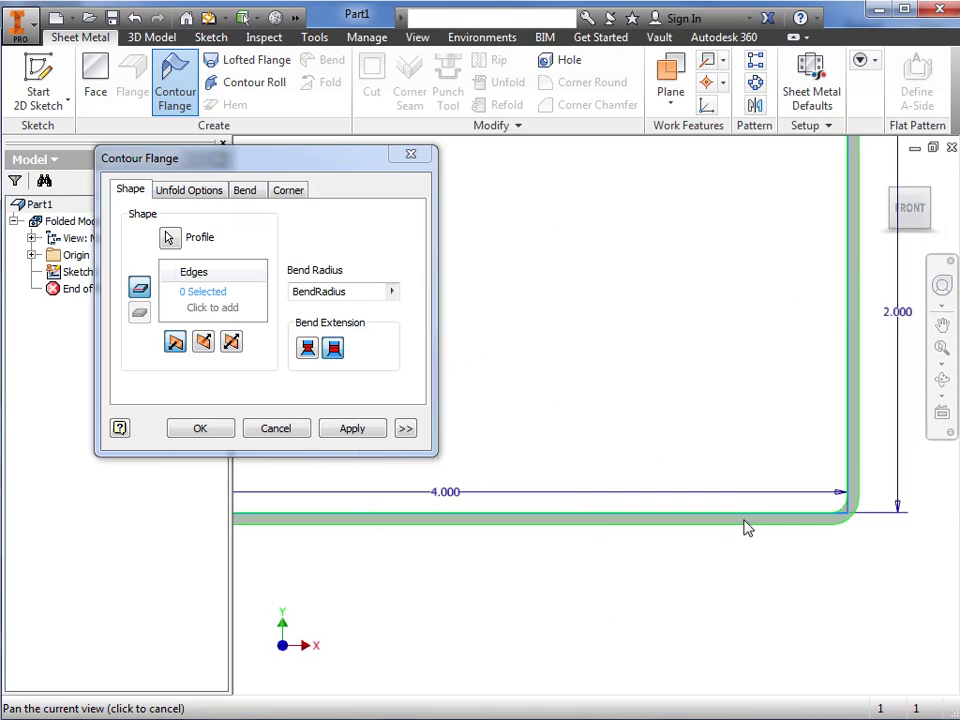
click(203, 343)
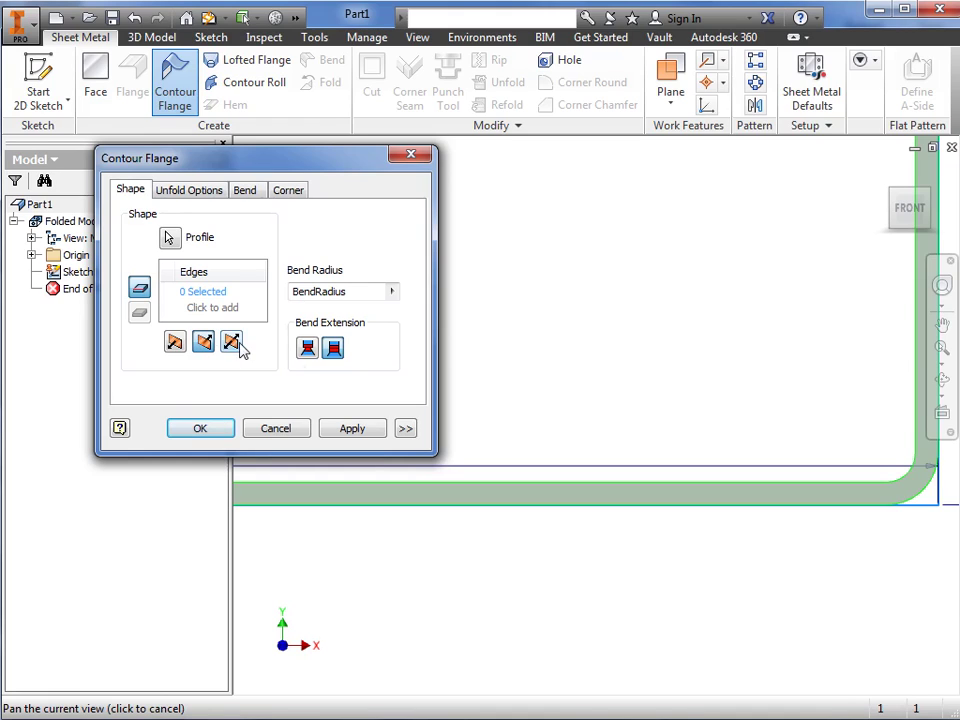
Switch to the third material offset option and set the bend radius to .25.
click(236, 345)
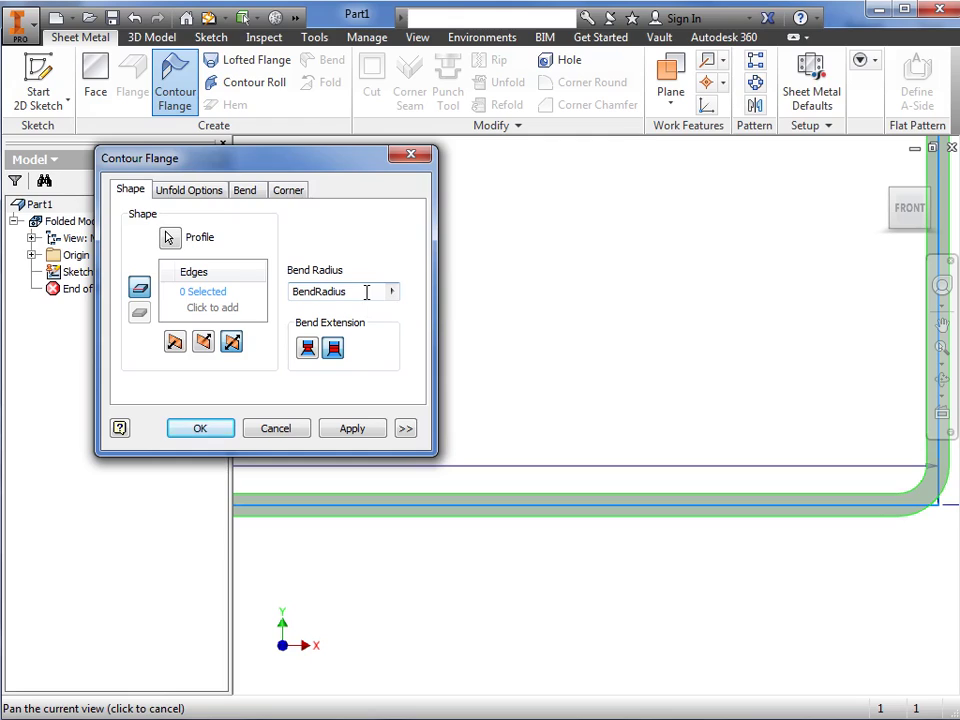
drag(366, 291, 295, 293)
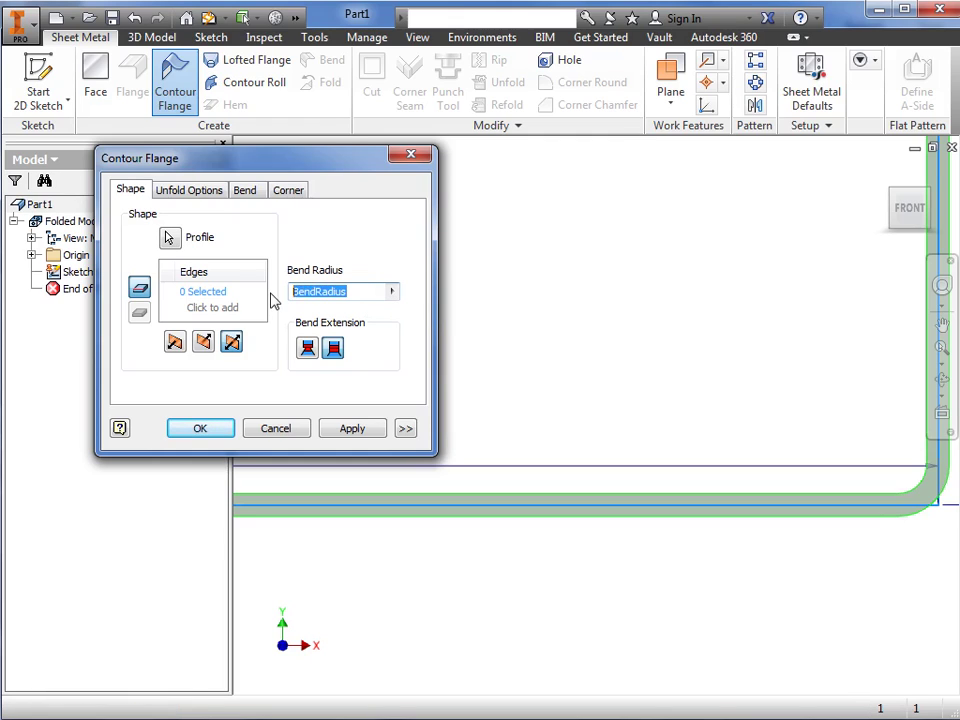
key(Delete)
text(.125)
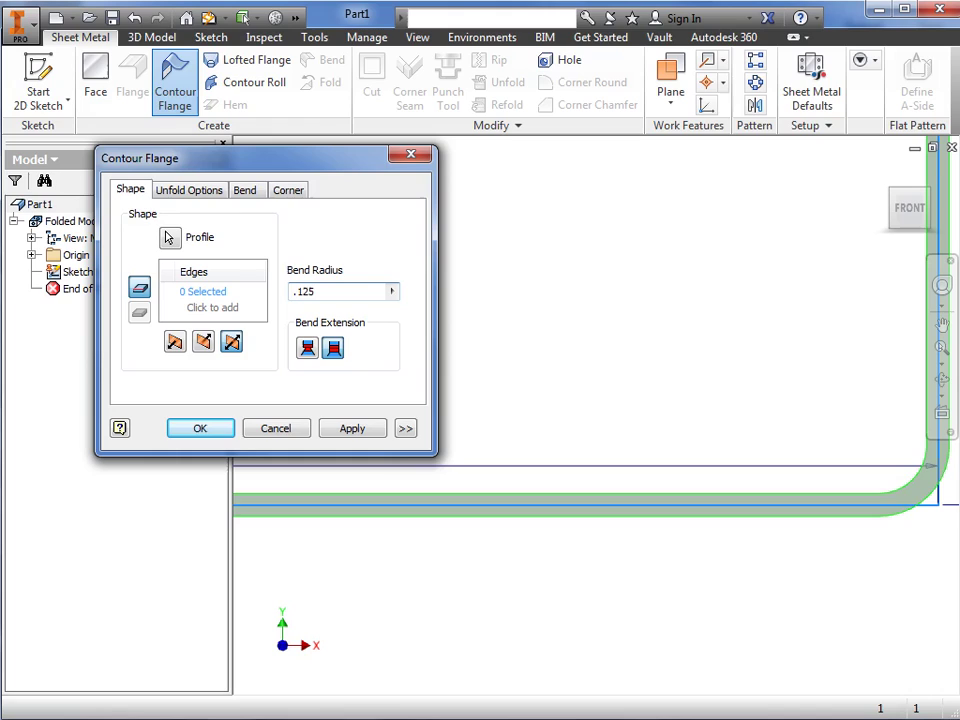
drag(318, 291, 274, 289)
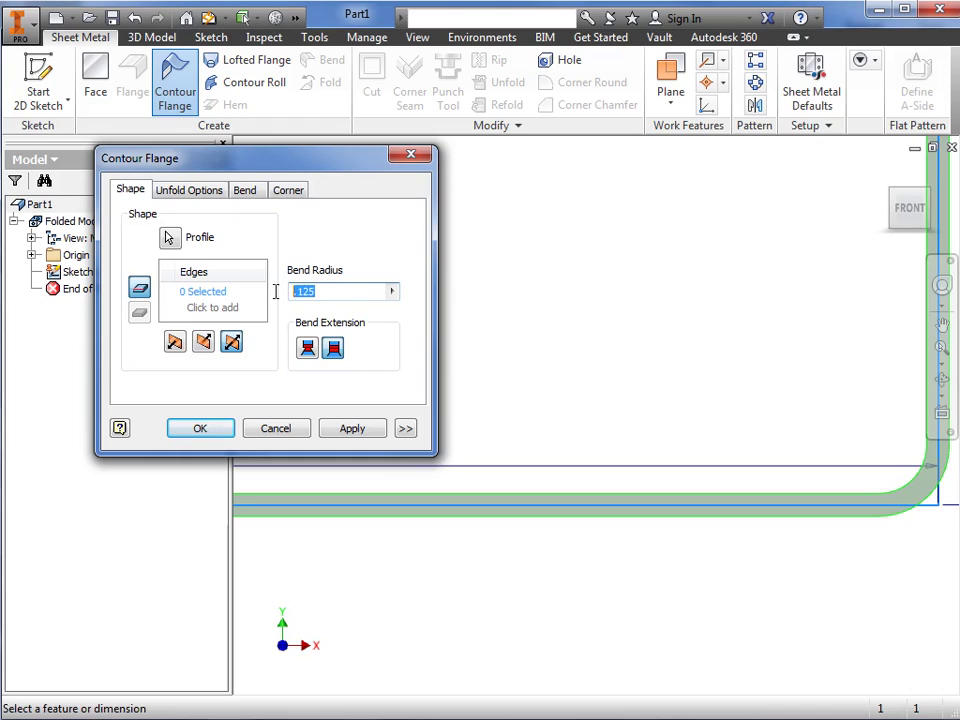
text(.25)
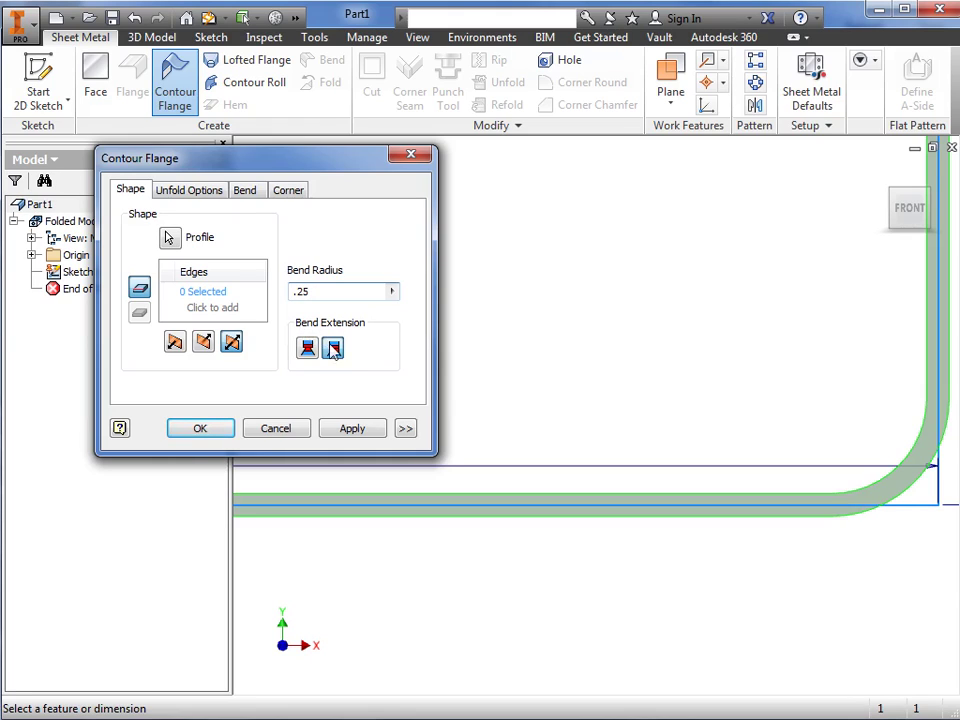
Set the flange width extent to a 4 in distance using the mid-plane option.
click(405, 428)
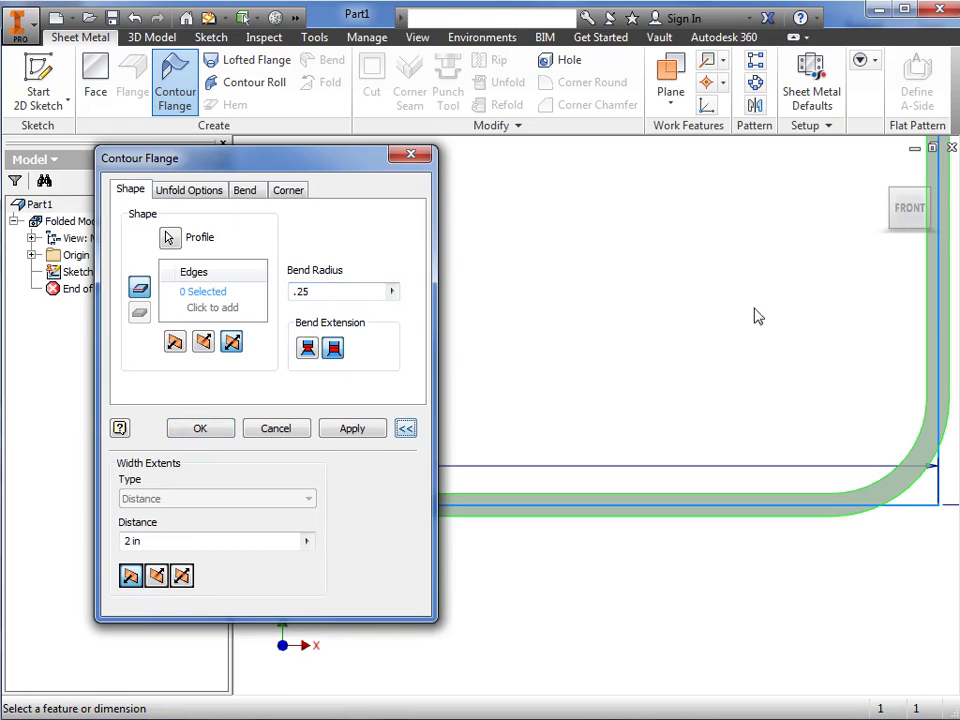
click(892, 176)
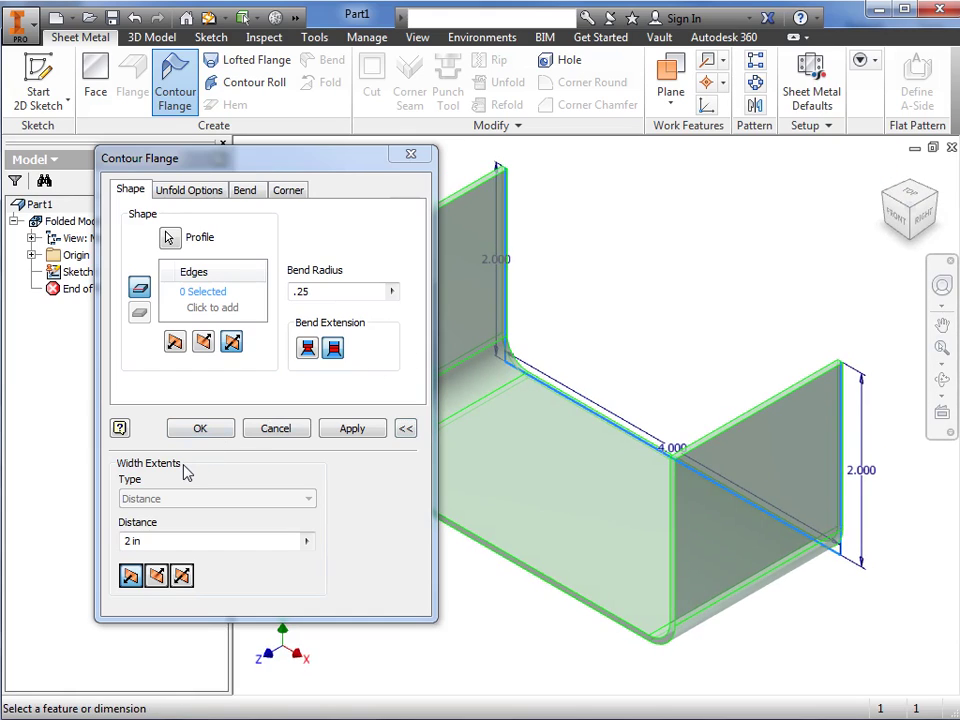
drag(227, 540, 114, 541)
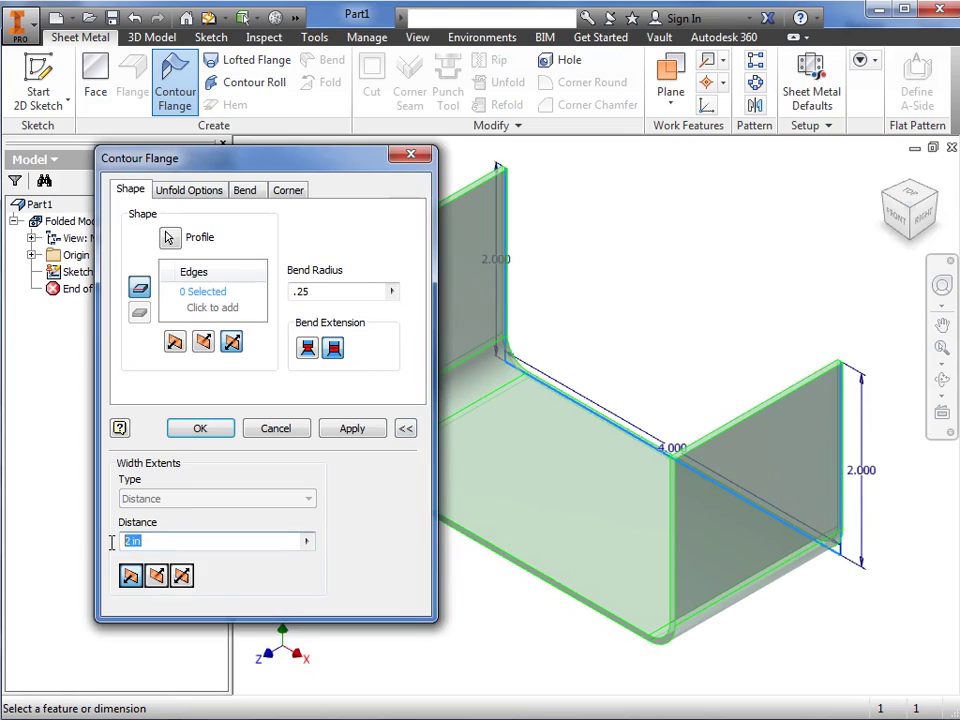
text(4)
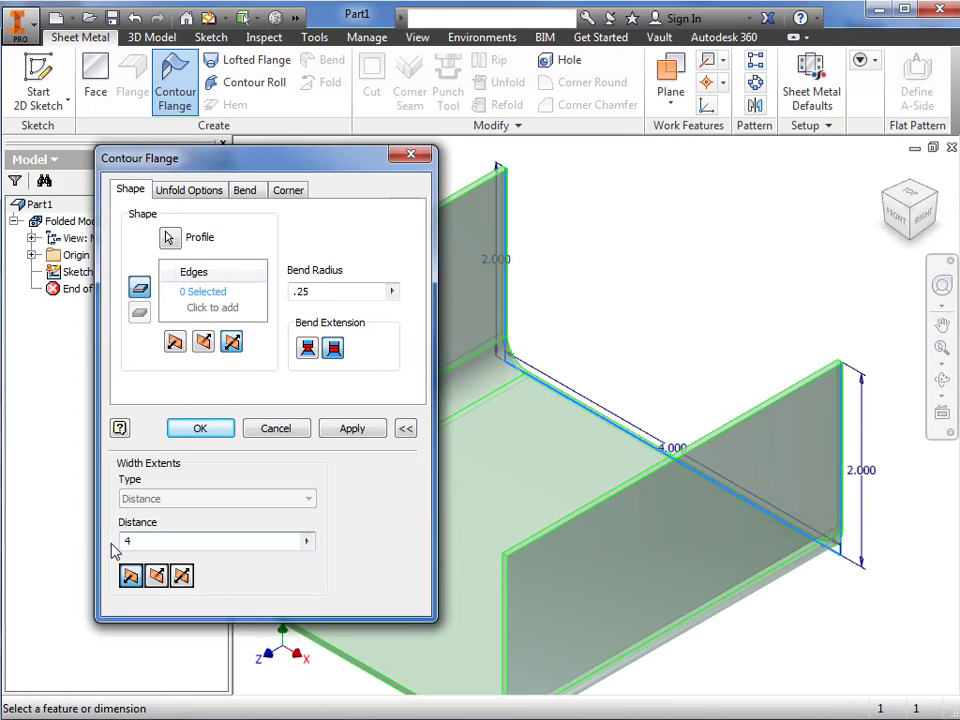
click(182, 576)
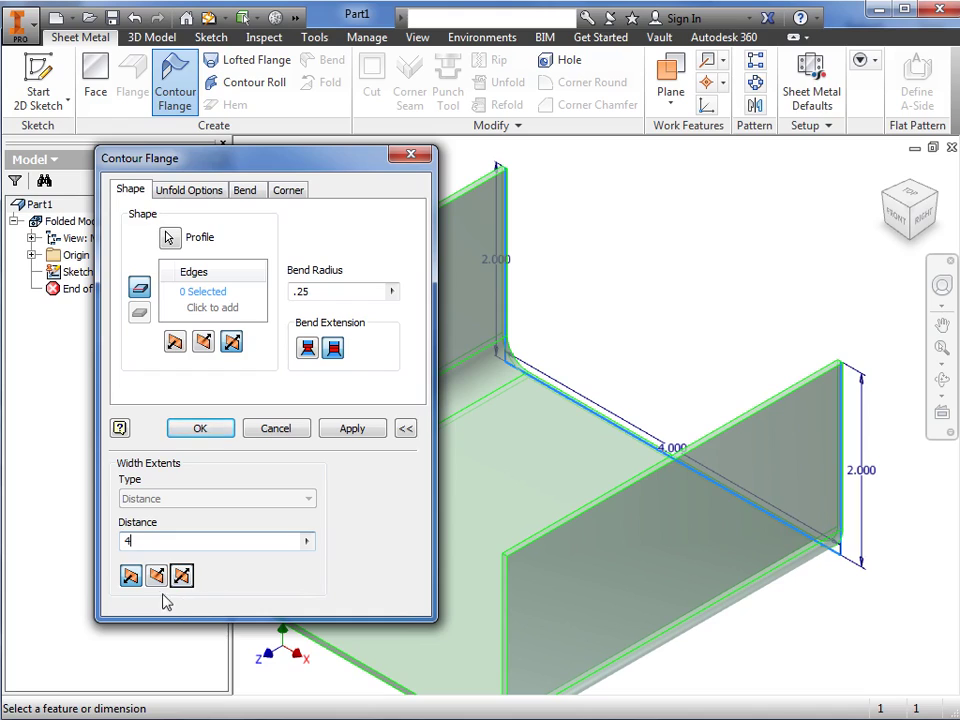
click(156, 577)
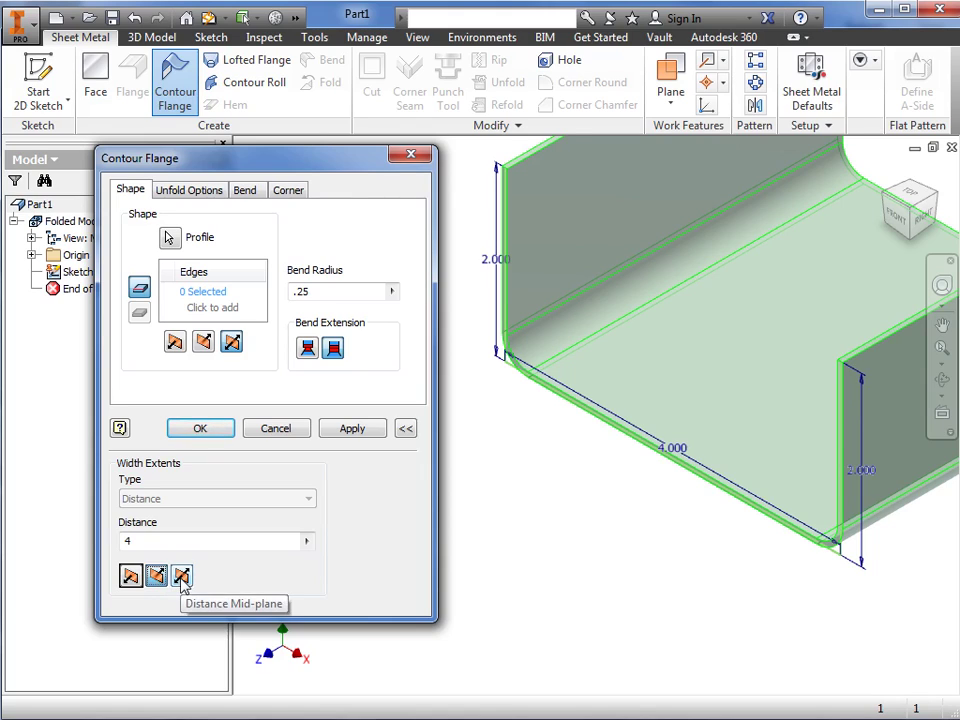
click(181, 580)
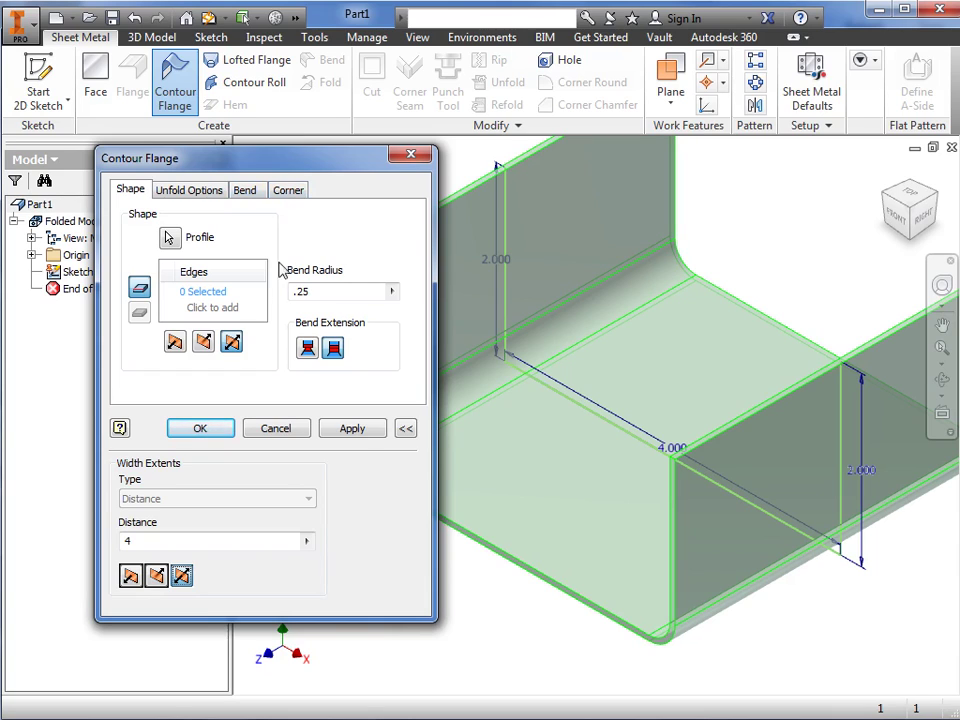
Create the flange, fit the part to view, and expand Contour Flange1 in the browser.
click(206, 429)
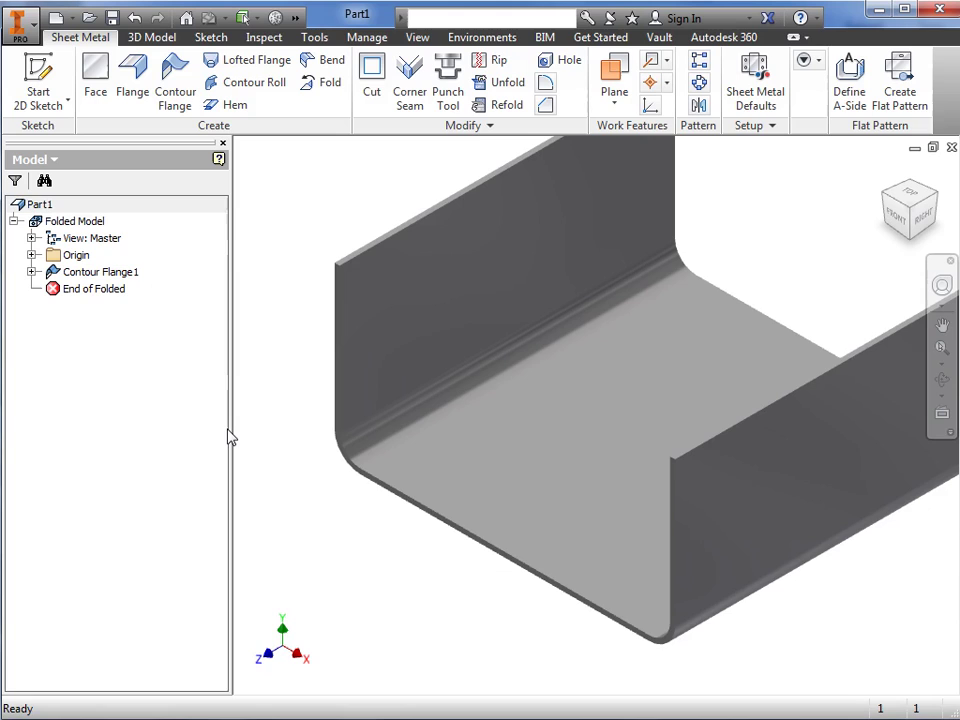
key(F6)
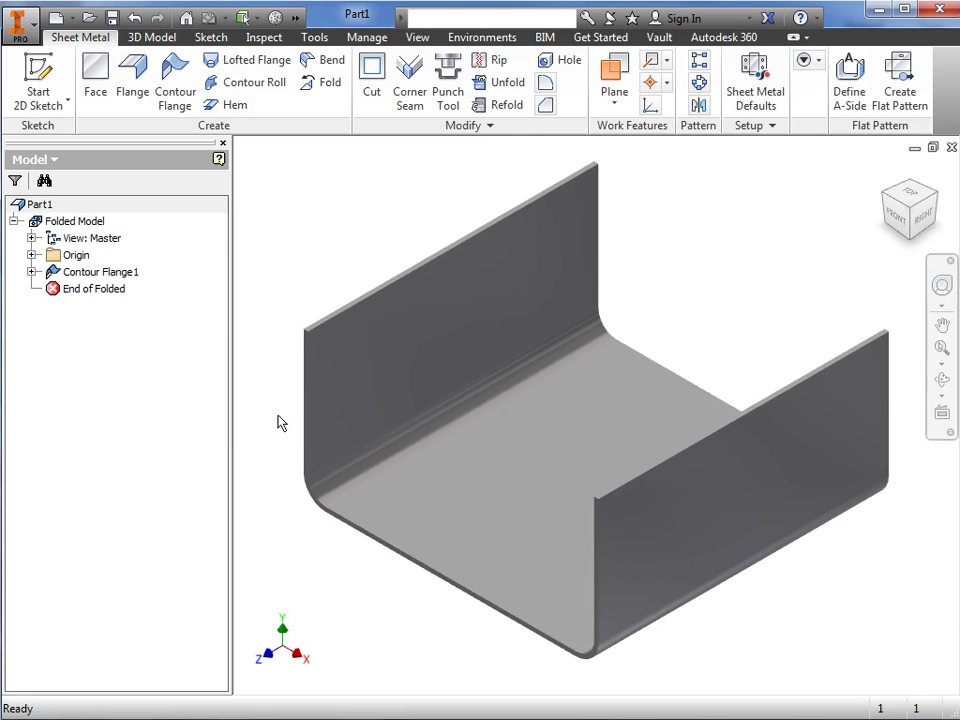
click(31, 271)
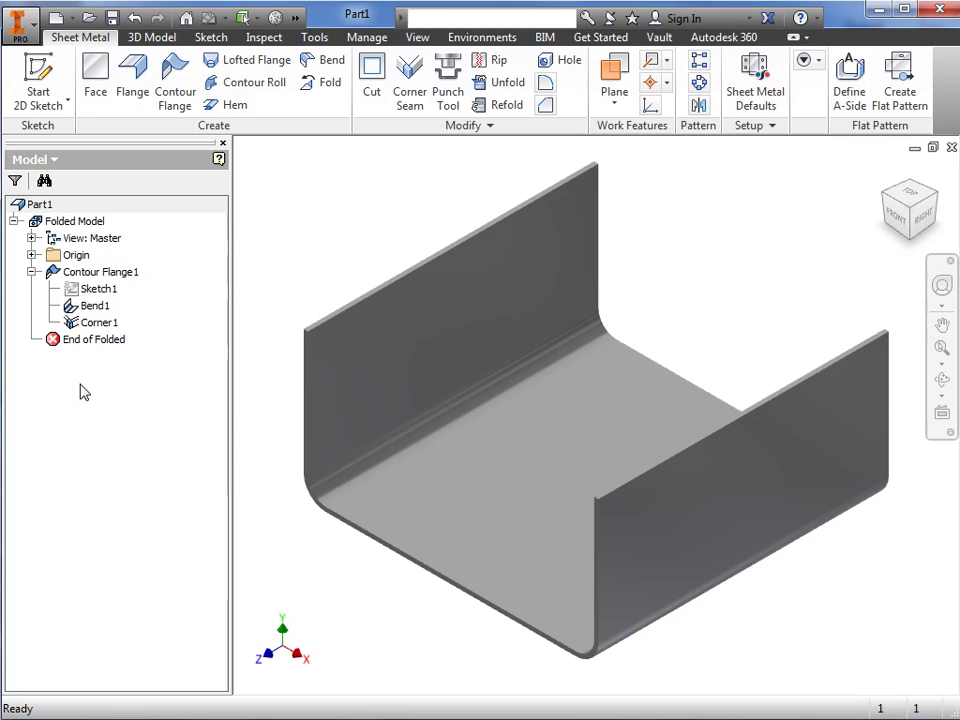
Edit Contour Flange1 to change its bend radius to .5 in.
right_click(87, 273)
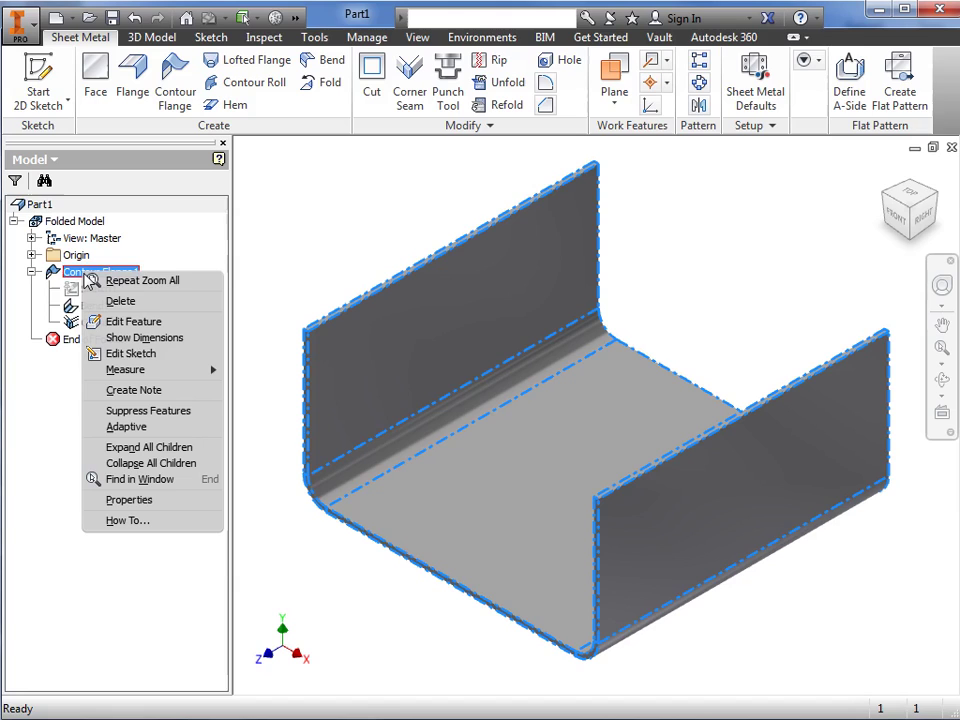
click(90, 324)
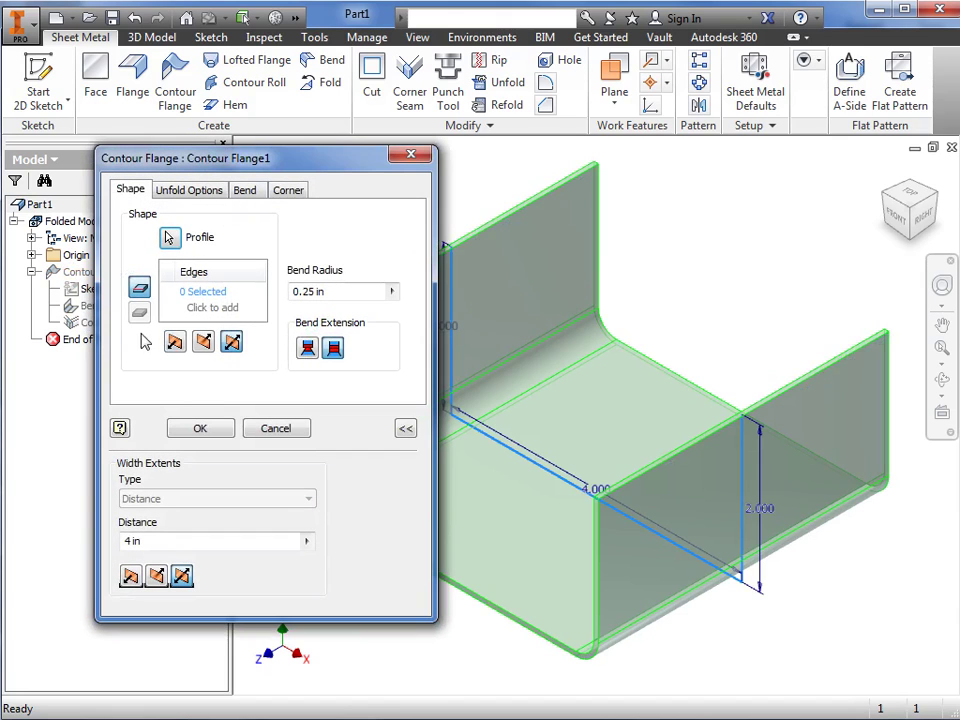
double_click(332, 291)
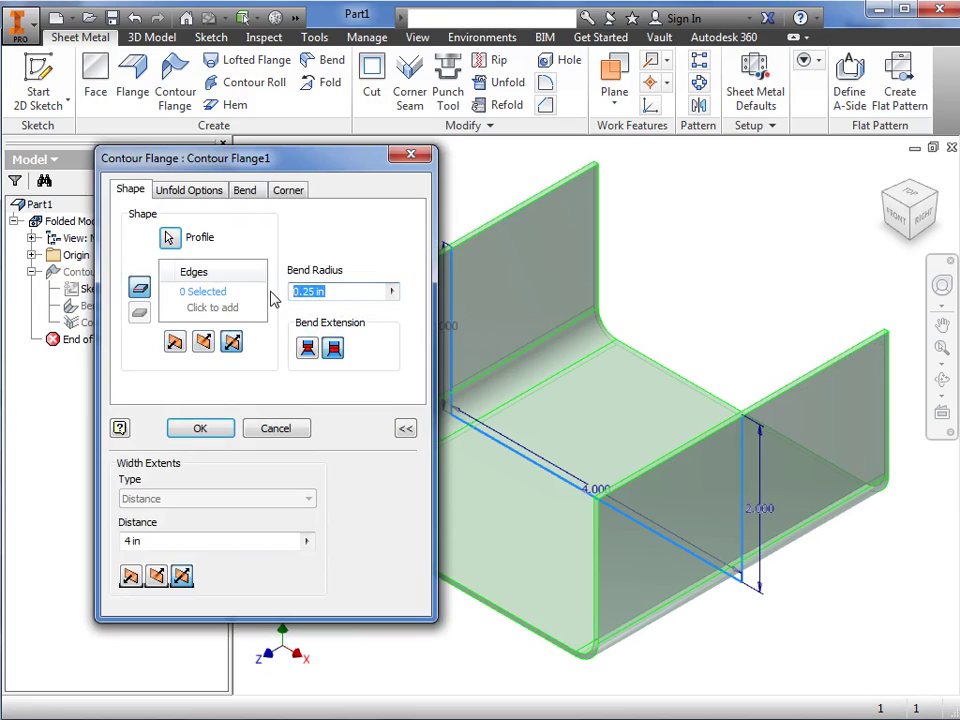
text(.5)
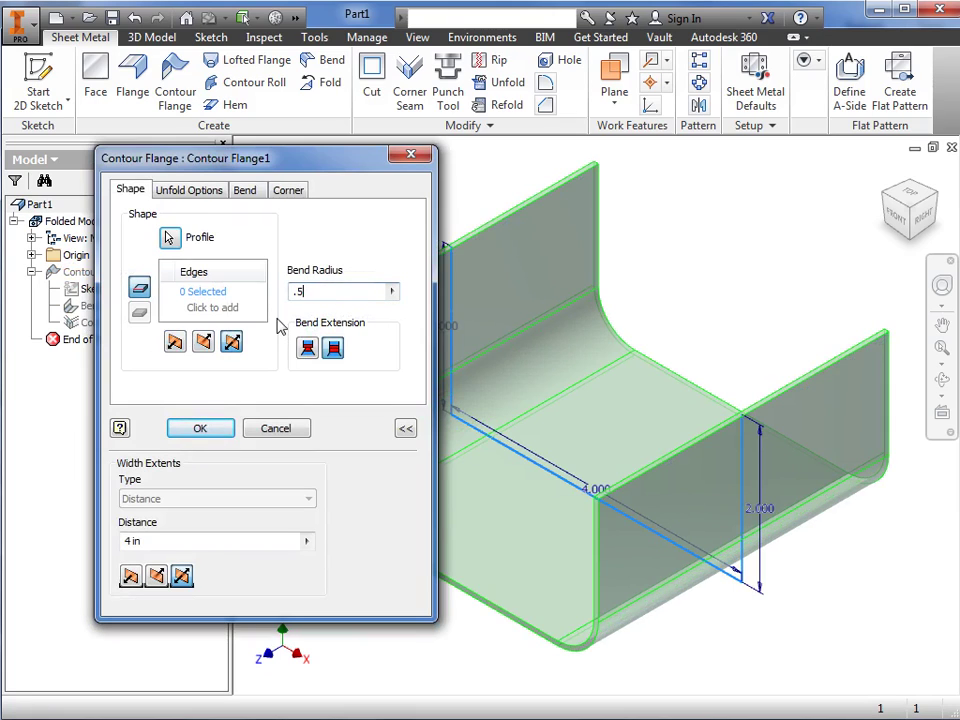
click(222, 430)
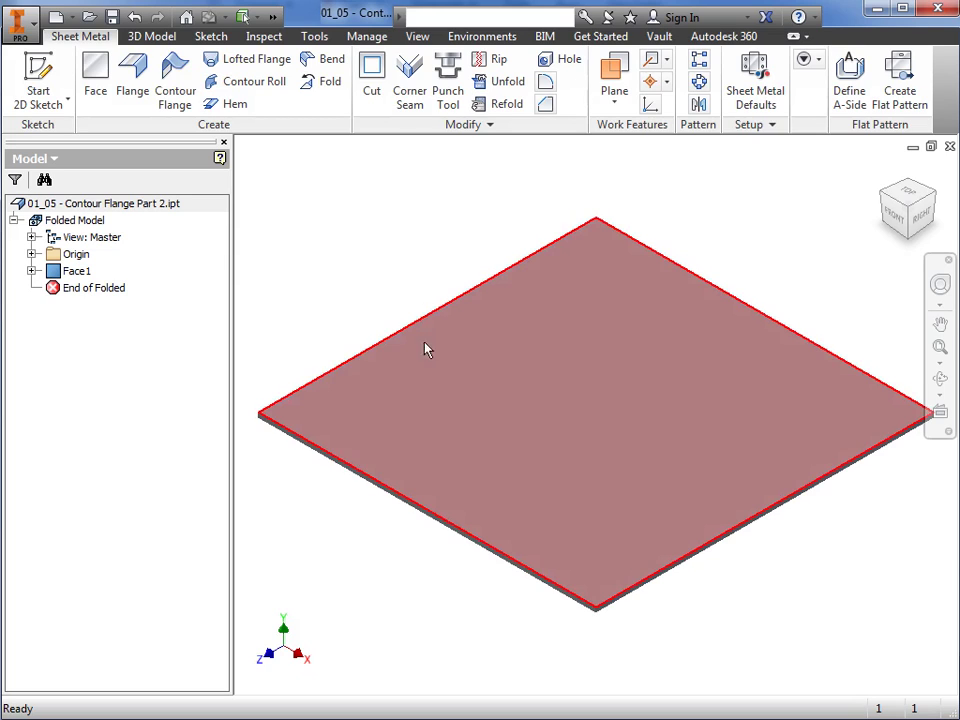
Sketch a 1.5 in vertical line and an angled lip on the plate's front edge face.
scroll(536, 579, up, 5)
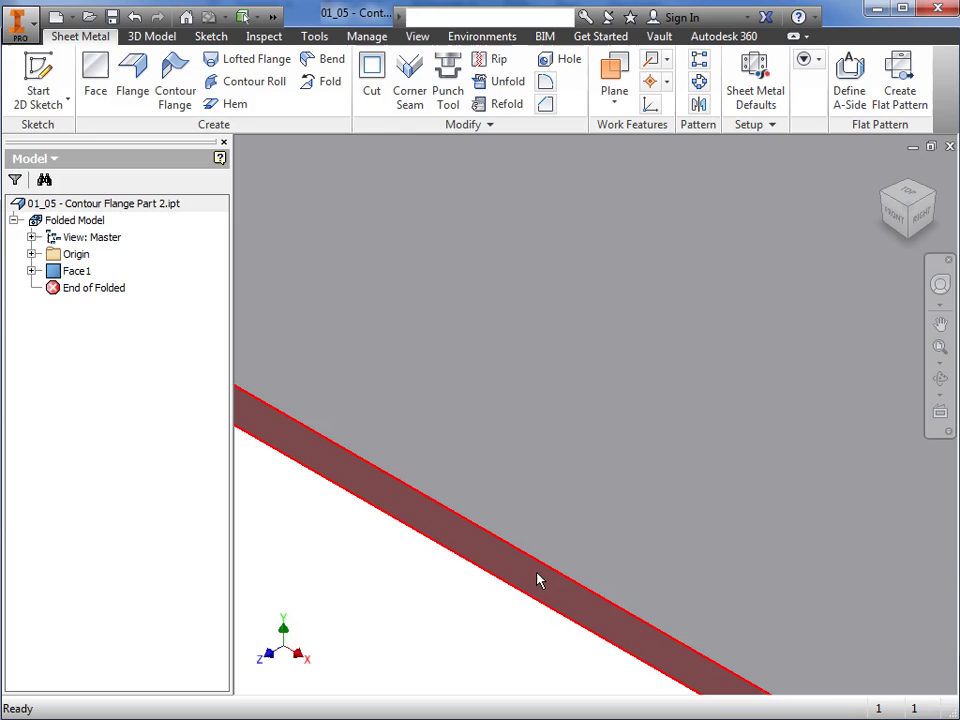
click(538, 580)
click(558, 558)
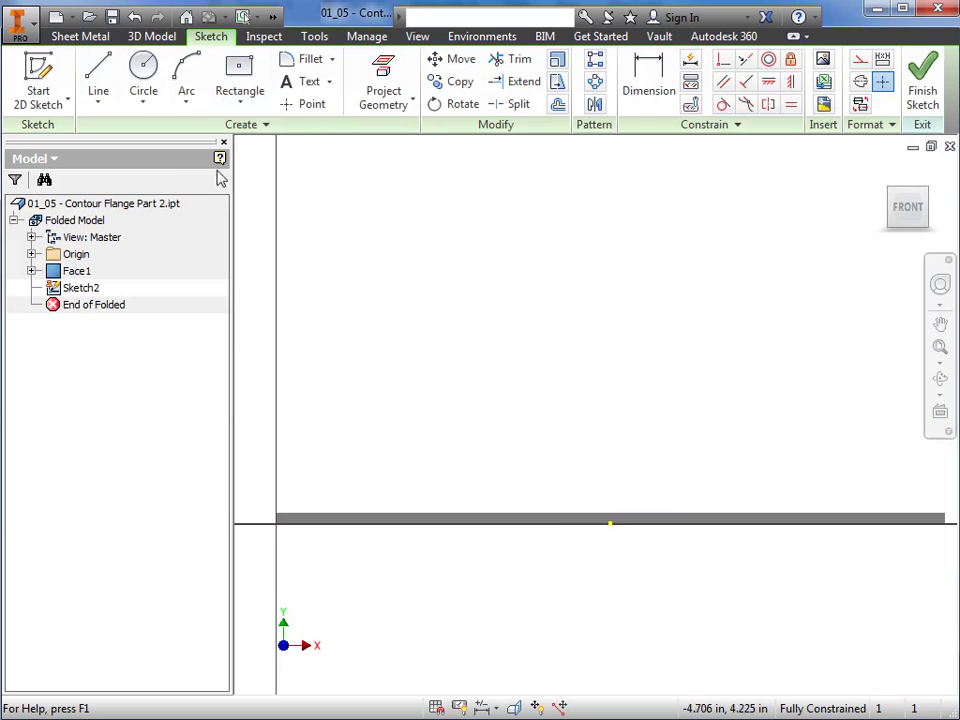
click(100, 80)
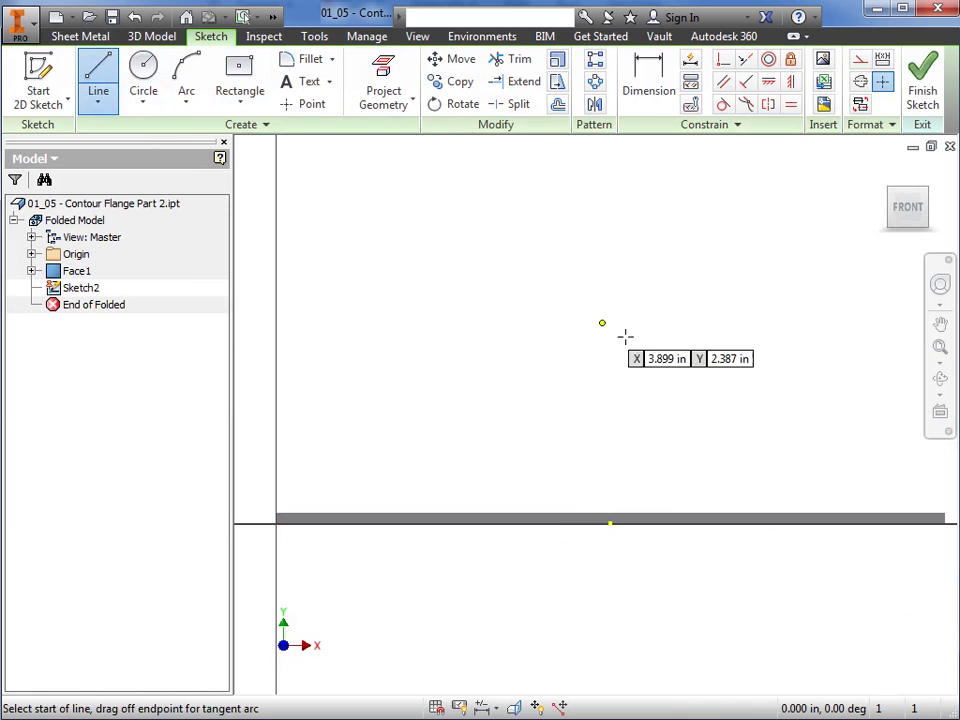
scroll(936, 505, up, 2)
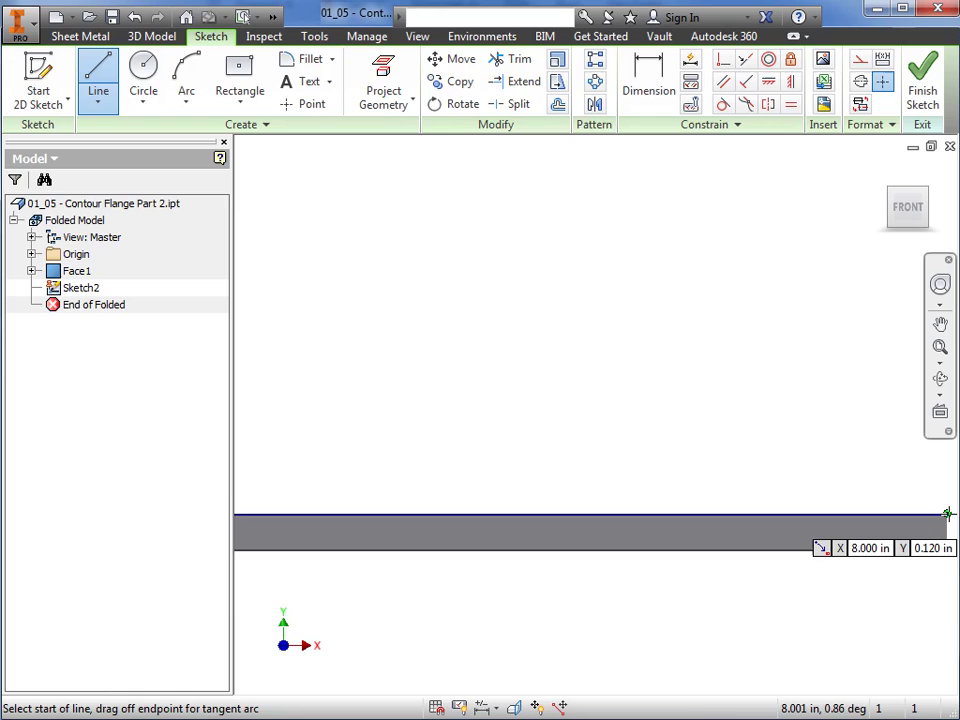
click(946, 512)
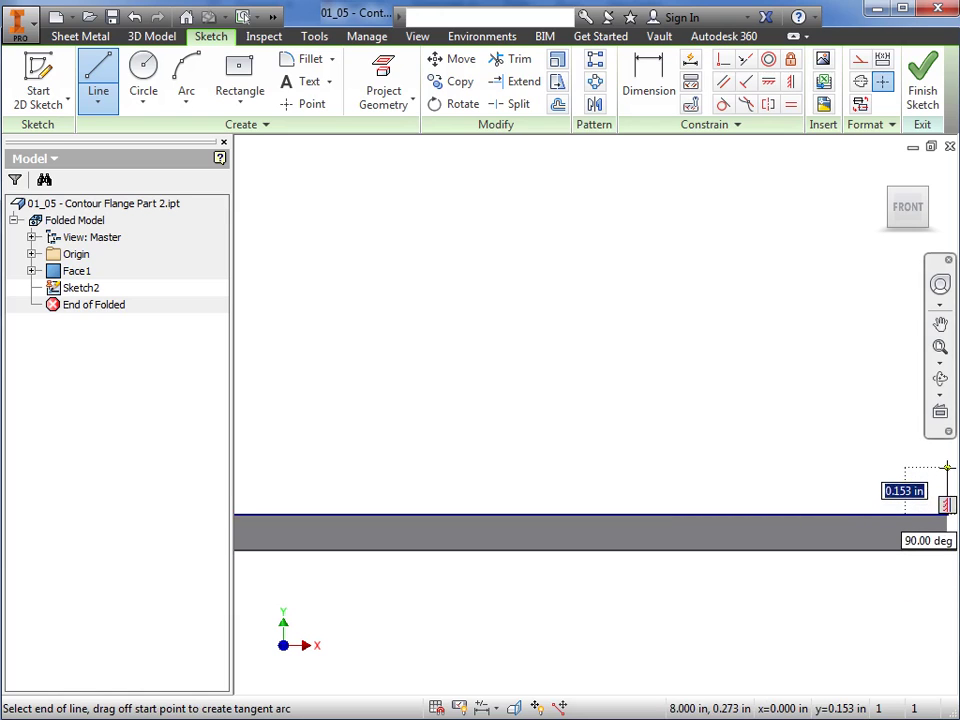
text(1.5)
key(Return)
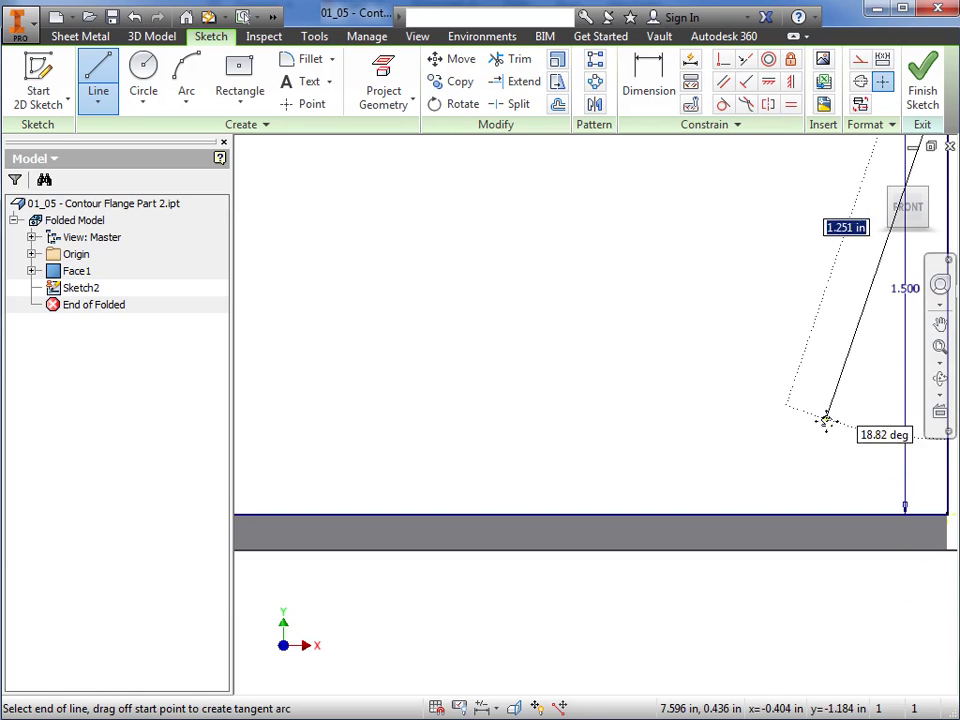
scroll(825, 418, down, 4)
middle_drag(834, 418, 593, 457)
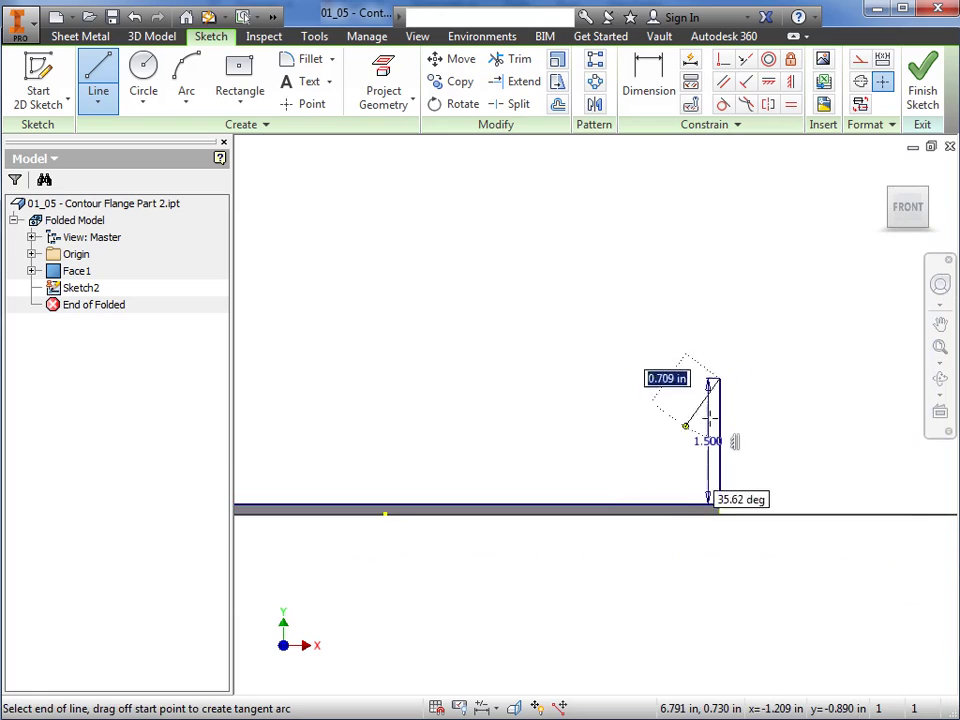
click(758, 332)
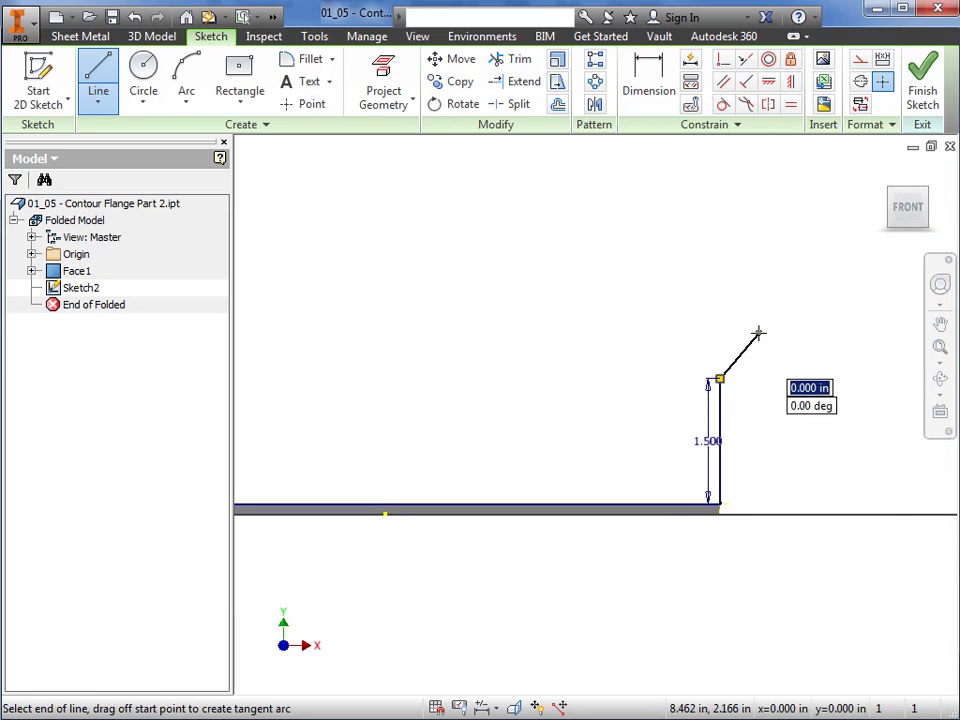
key(Escape)
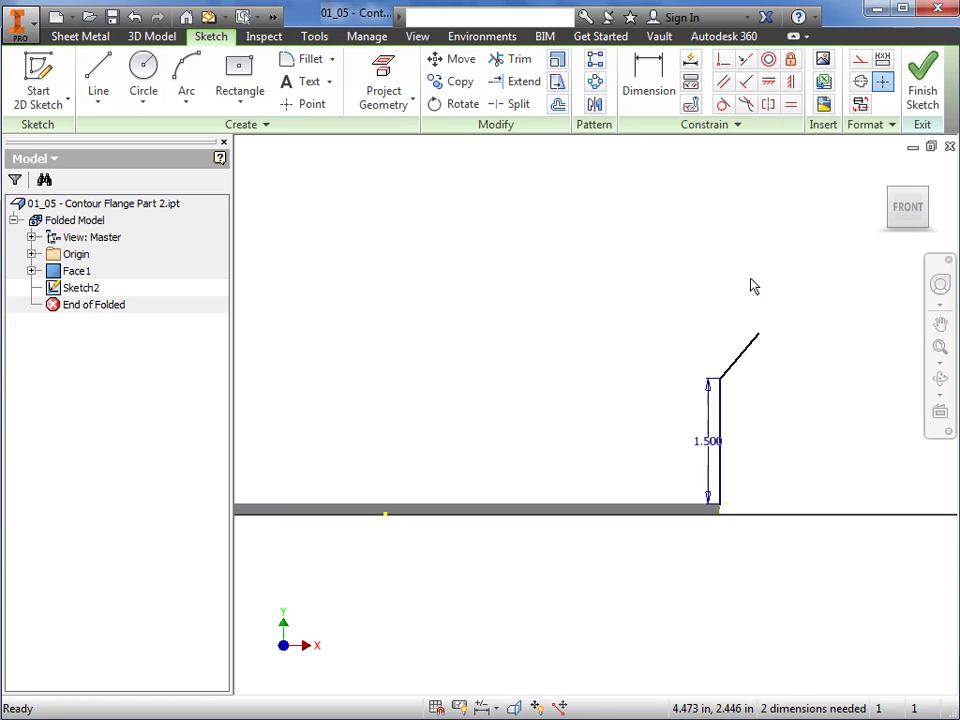
Dimension the lip with a 1.000 horizontal offset and a 125° angle to the upright.
click(652, 113)
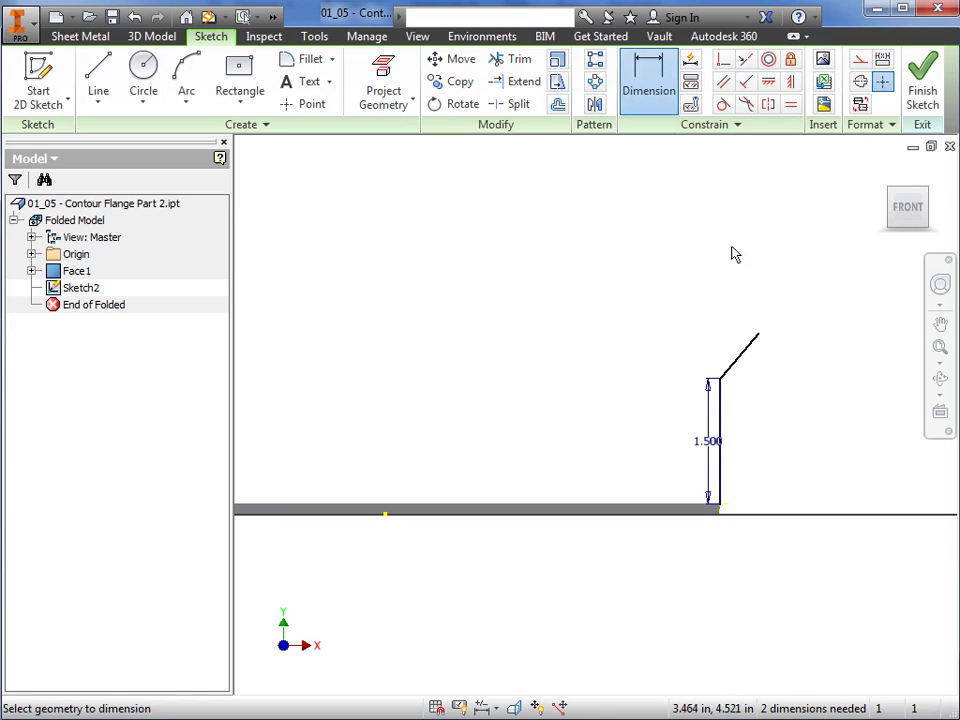
click(720, 400)
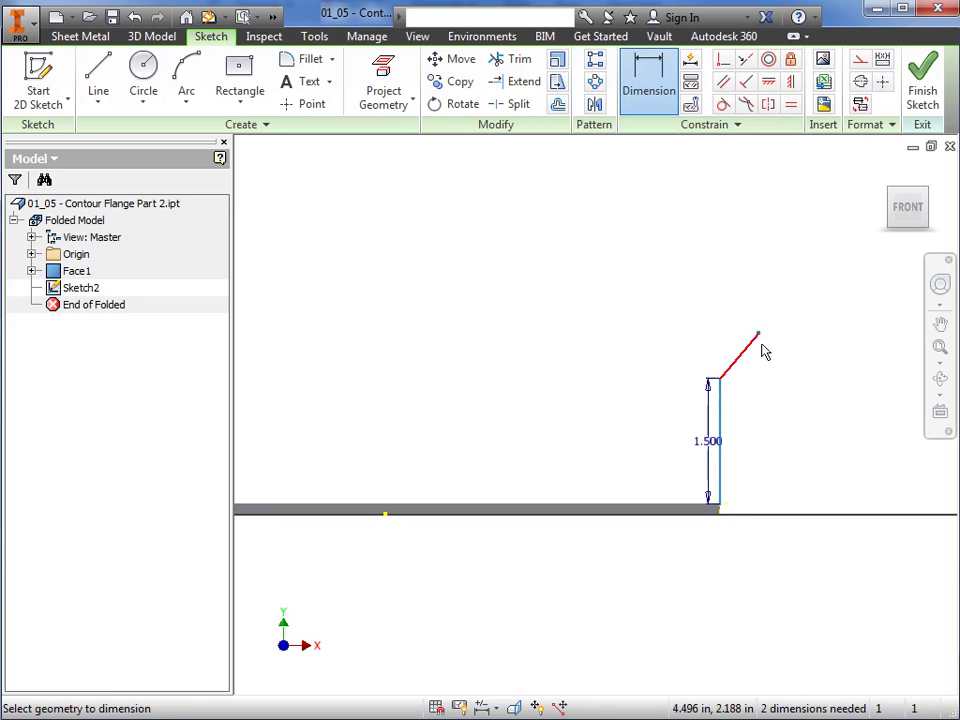
click(752, 345)
click(752, 400)
text(1)
key(Return)
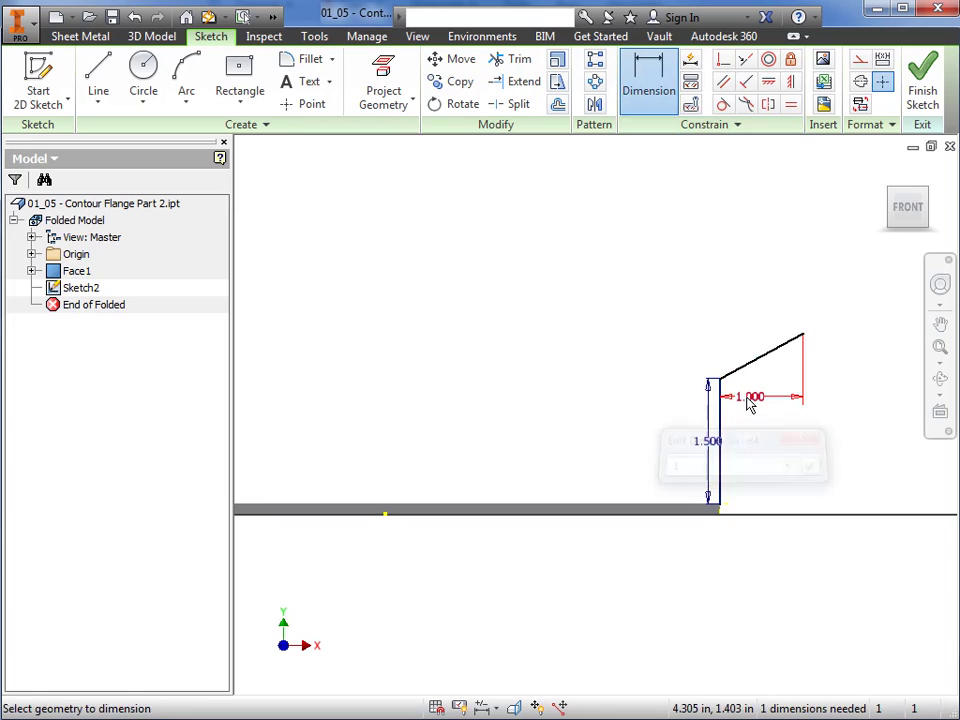
click(721, 415)
click(745, 368)
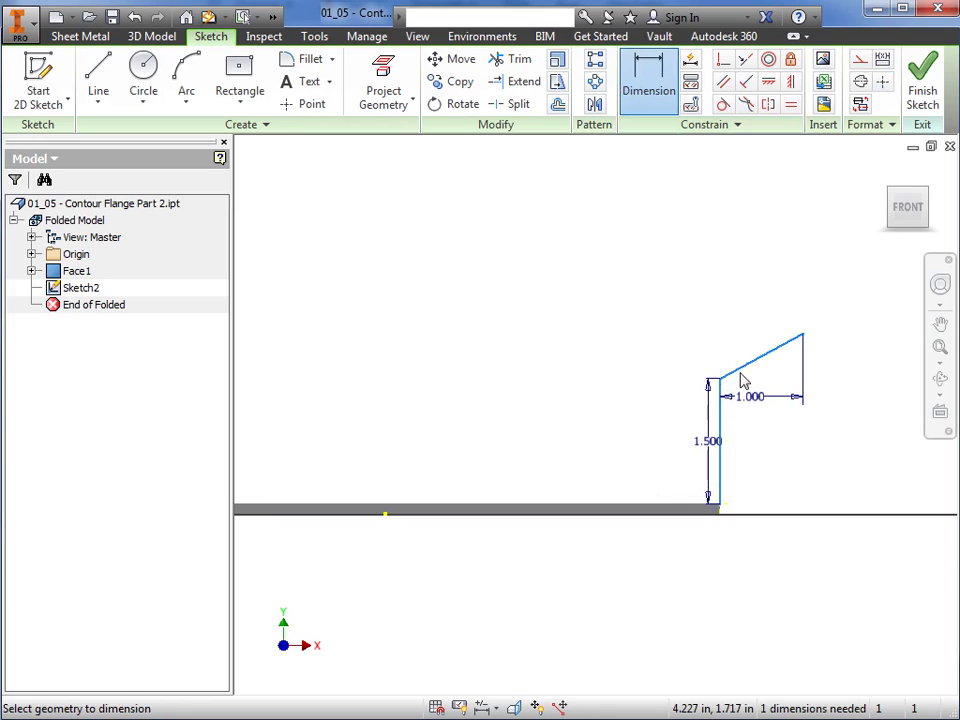
click(754, 431)
text(125)
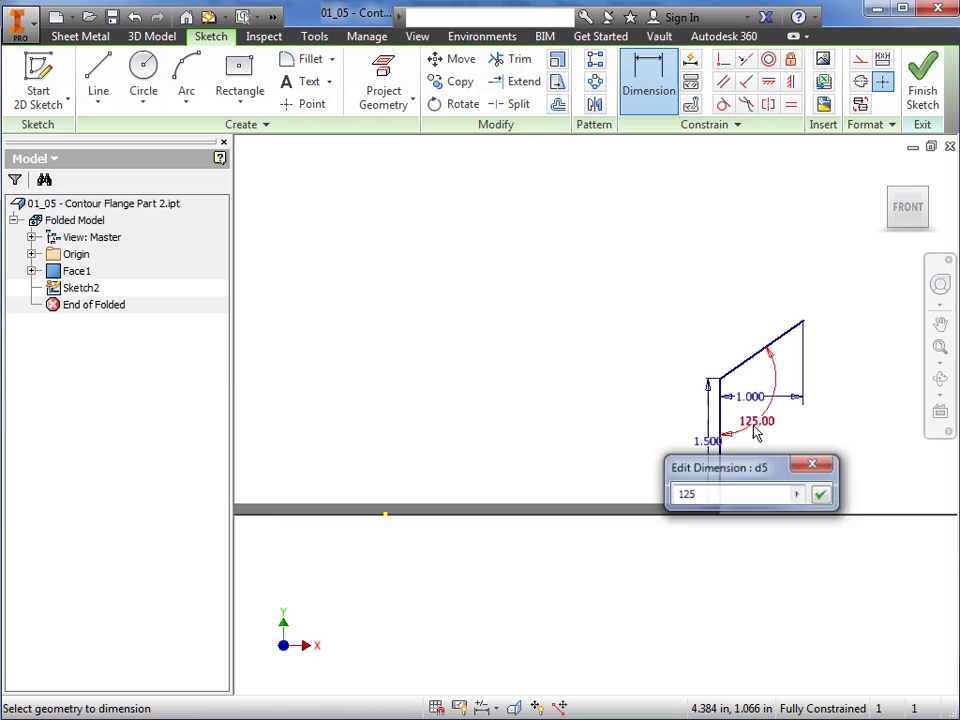
key(Return)
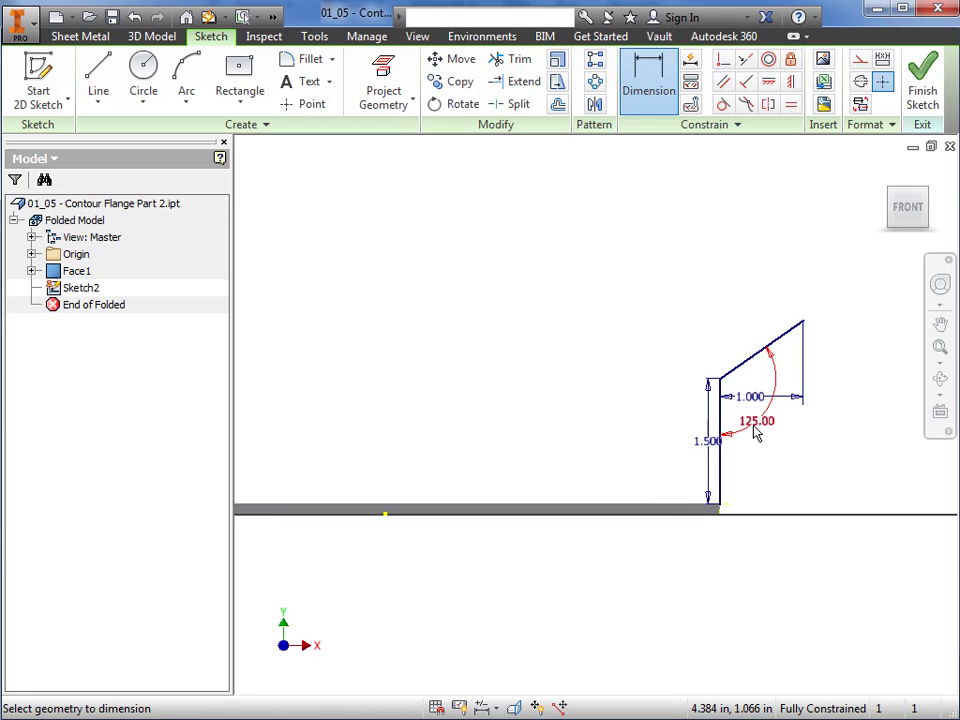
Finish Sketch2 and start a contour flange using the lip sketch as its profile.
click(921, 105)
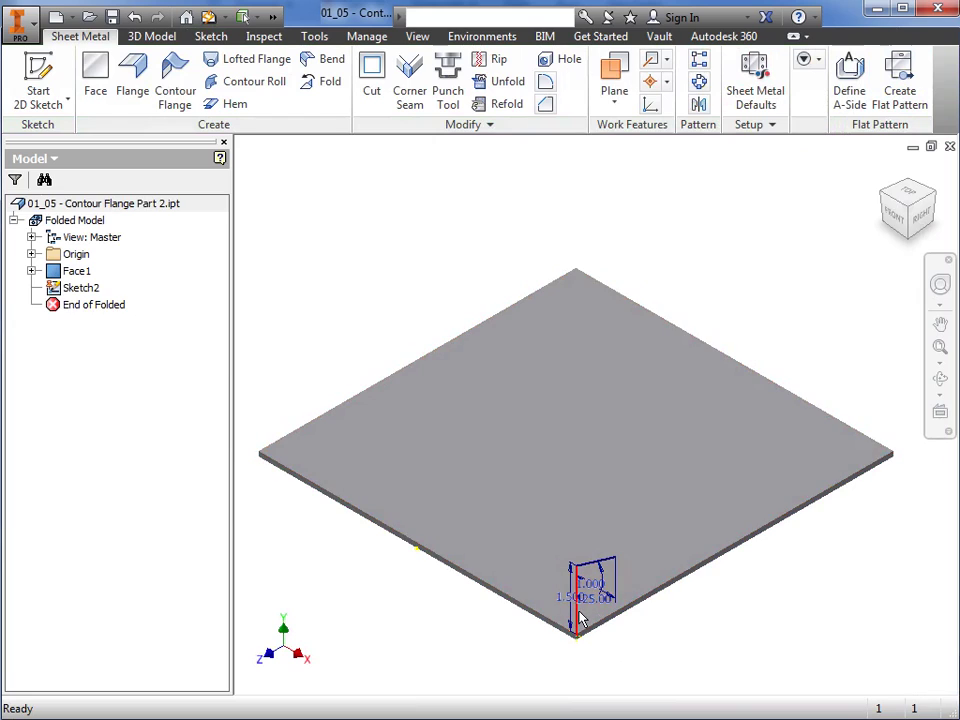
click(575, 620)
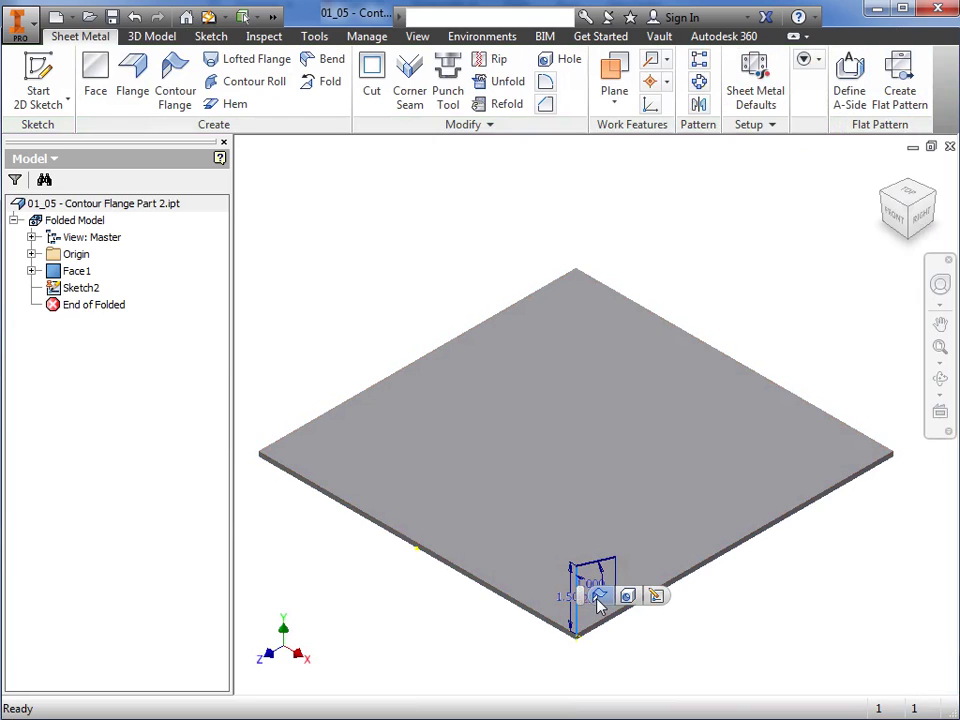
click(599, 597)
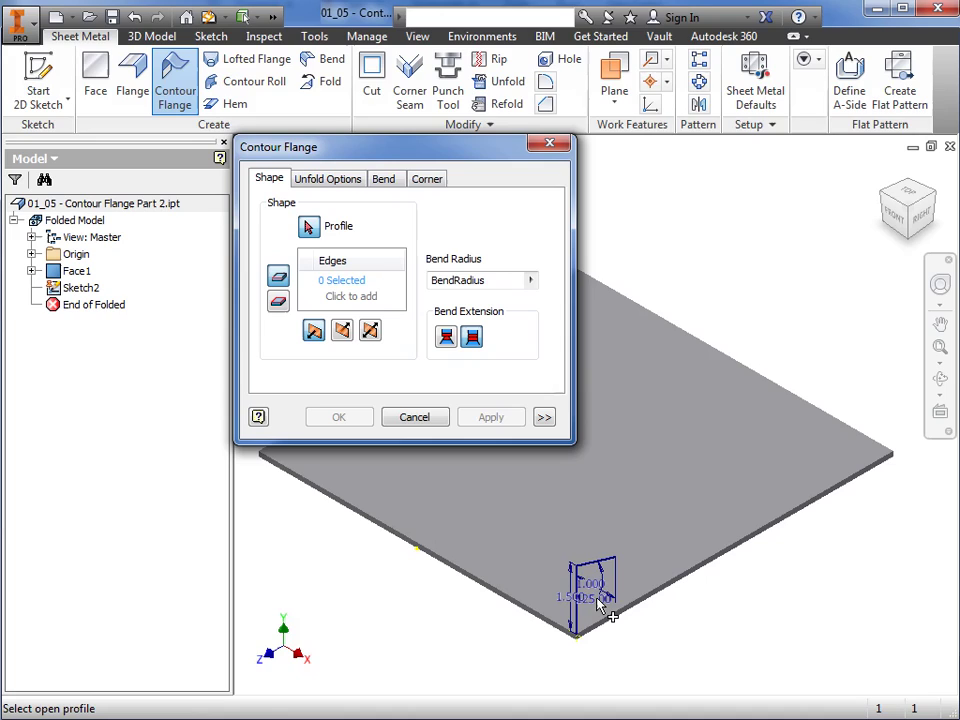
click(578, 614)
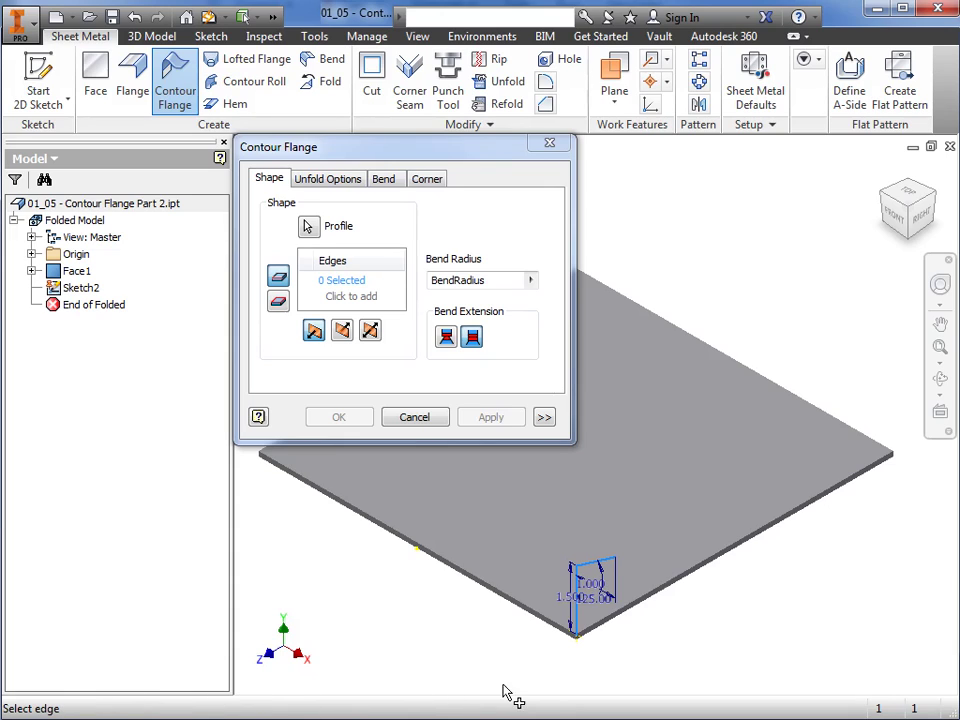
Add the front-right and back plate edges to the angled-lip flange.
click(643, 602)
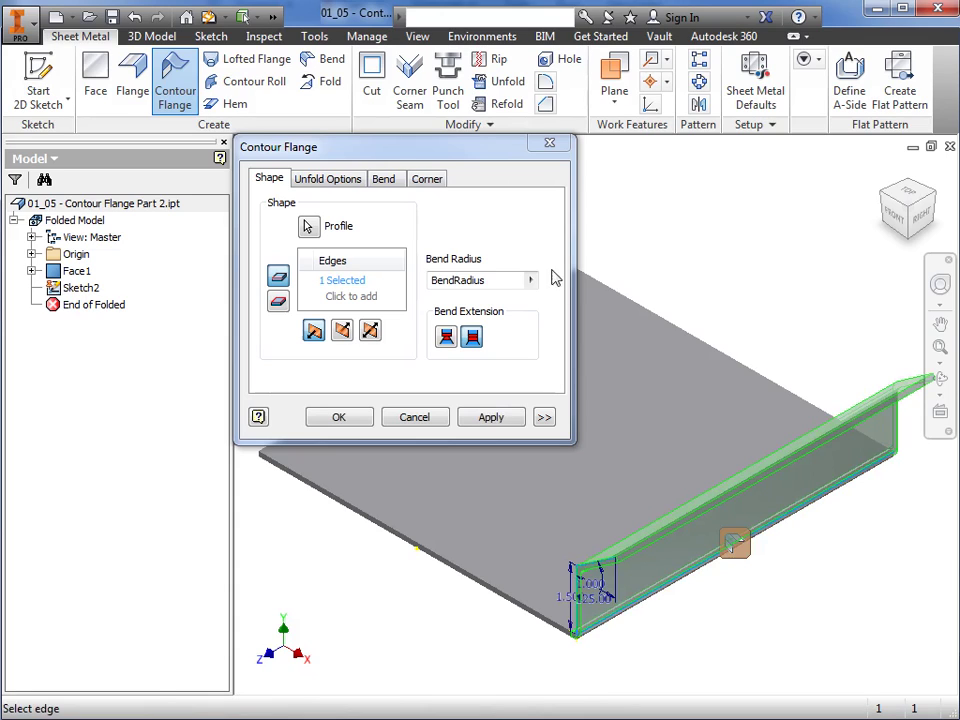
drag(480, 170, 362, 170)
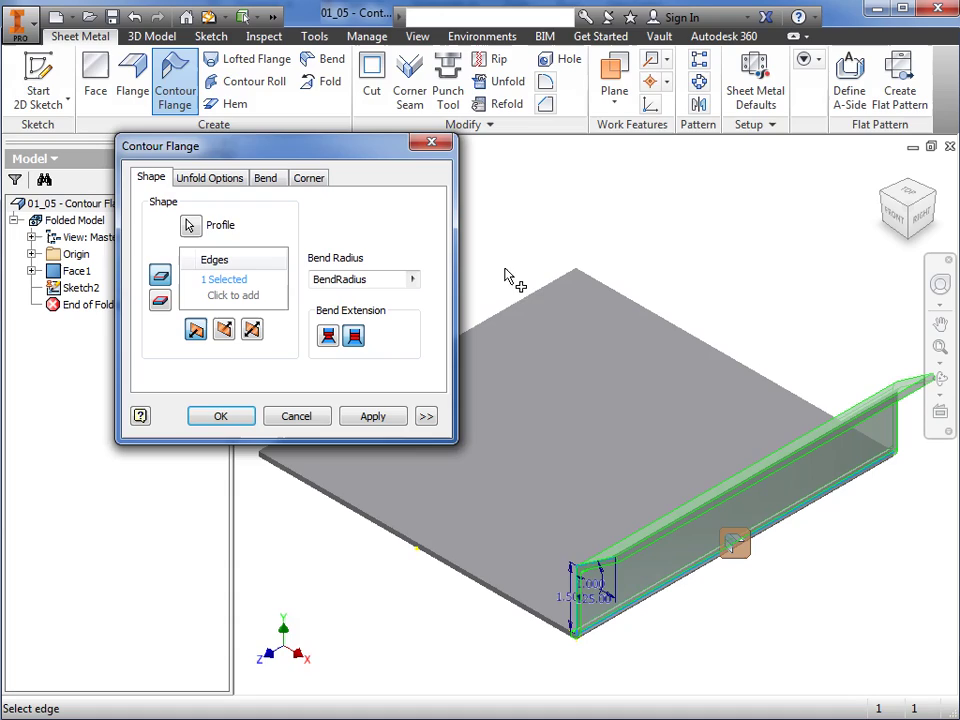
click(523, 304)
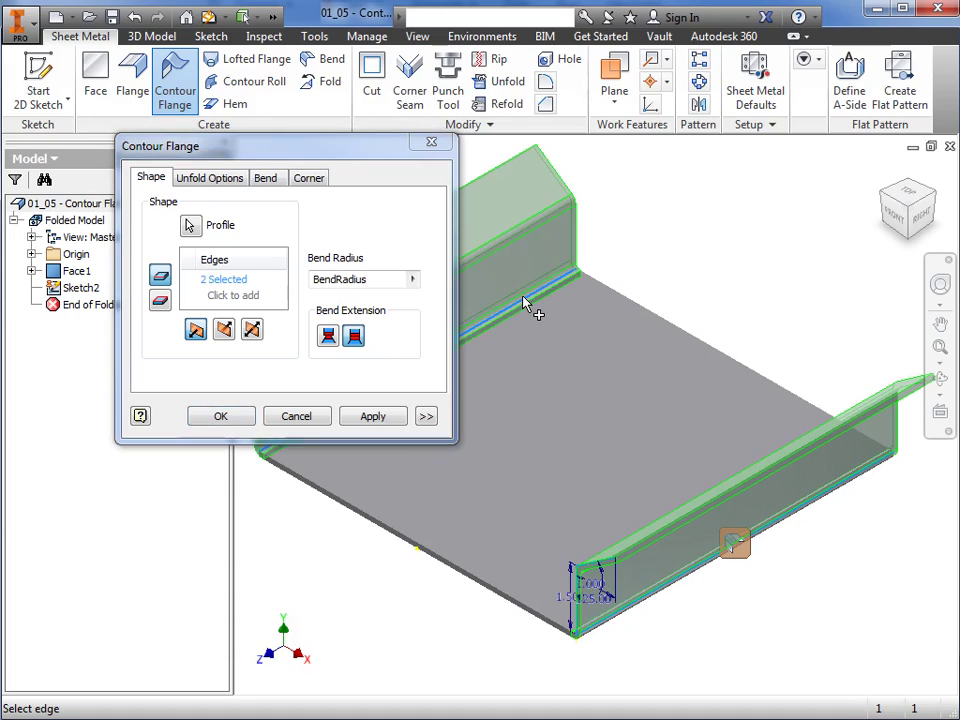
click(742, 557)
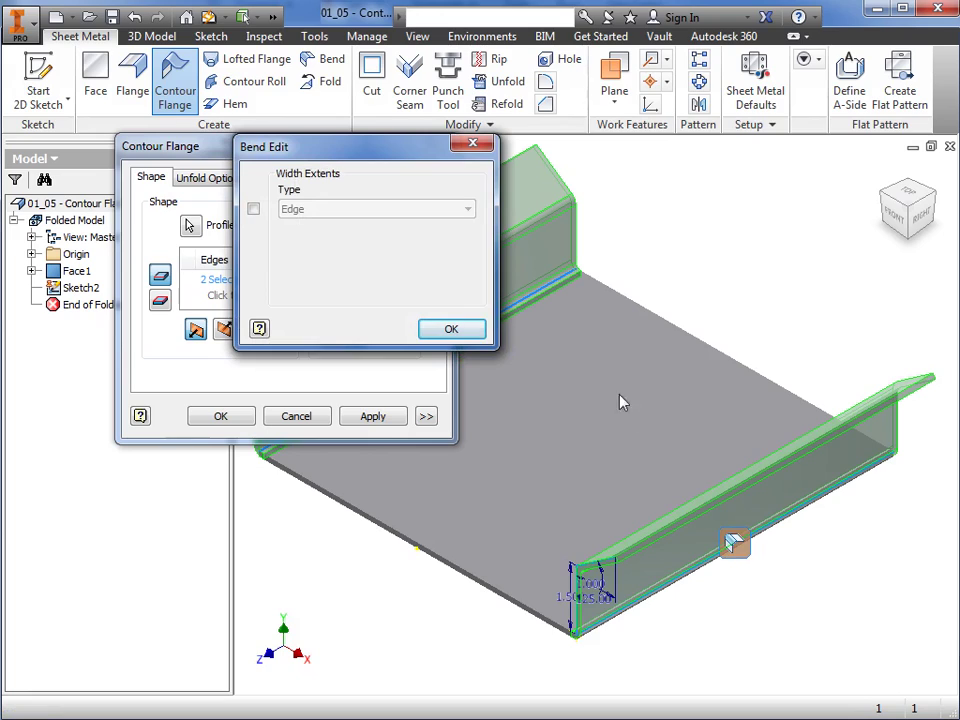
click(256, 210)
click(328, 212)
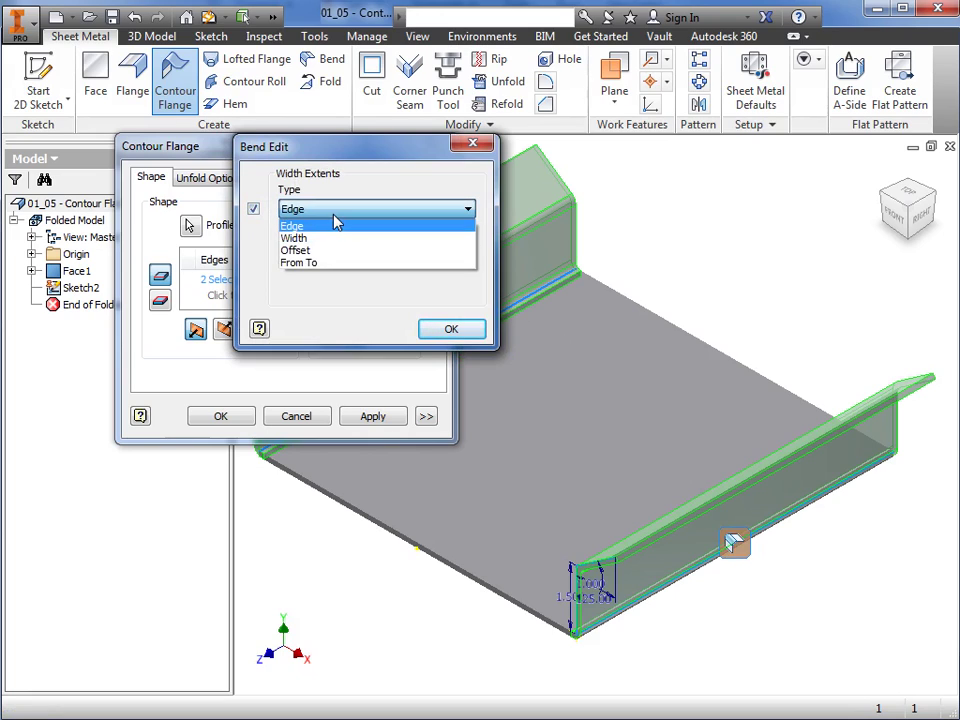
click(336, 287)
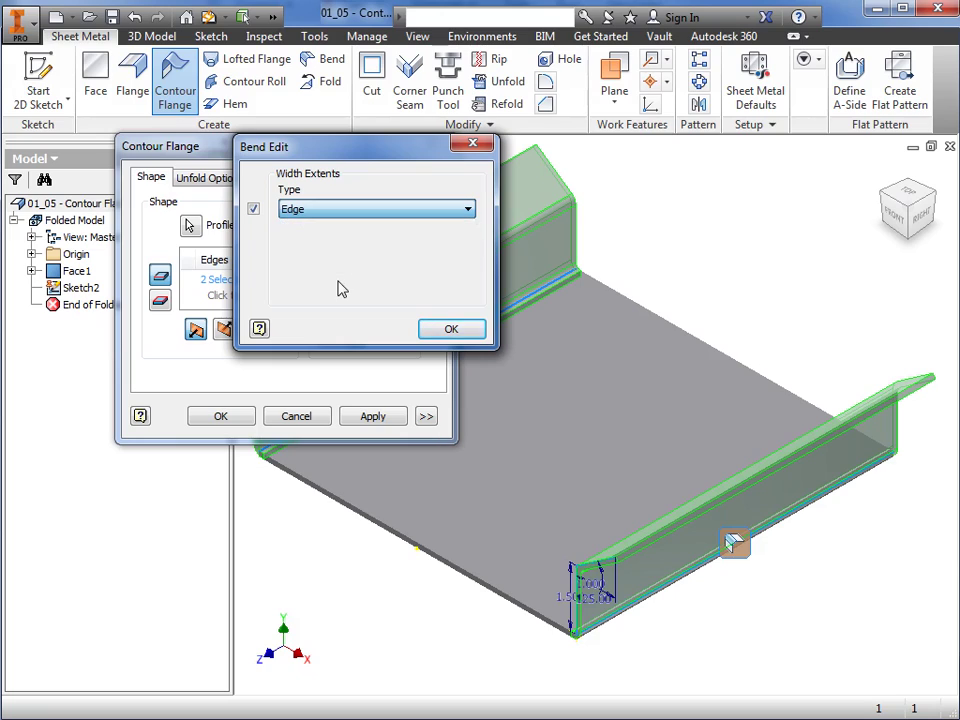
click(255, 211)
click(428, 330)
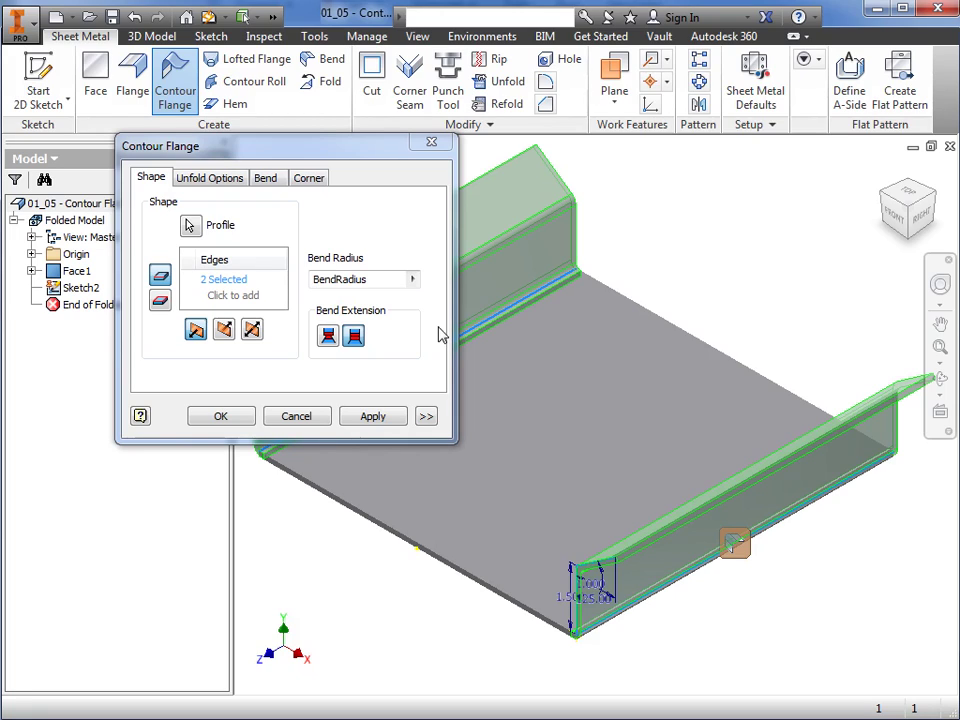
Replace the back and front edge picks with the top-face loop, covering all four edges.
click(477, 338)
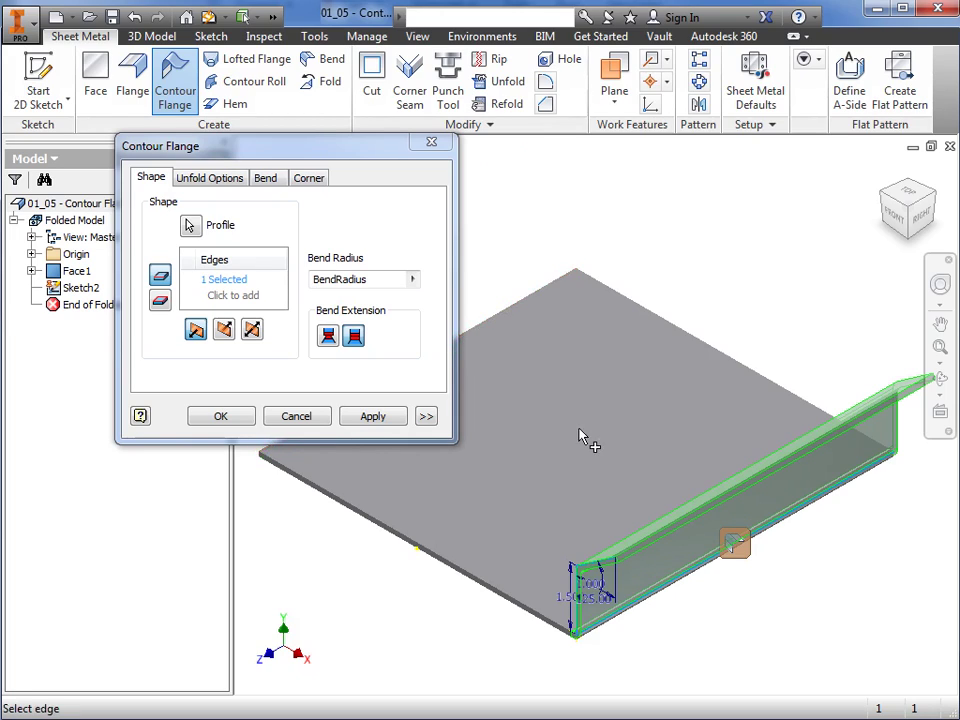
click(681, 577)
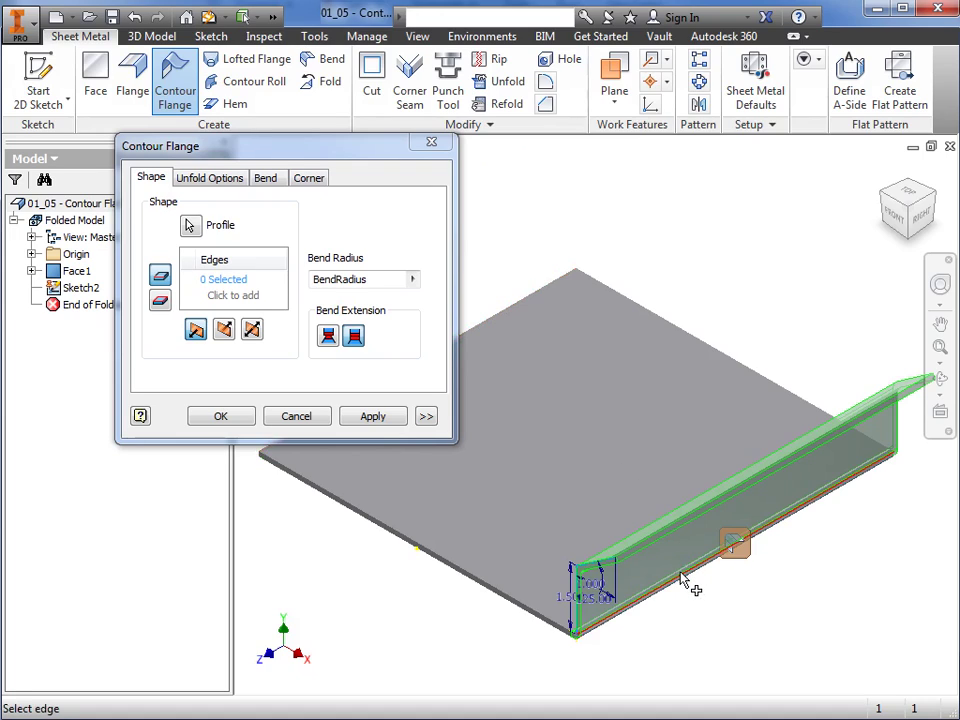
click(163, 303)
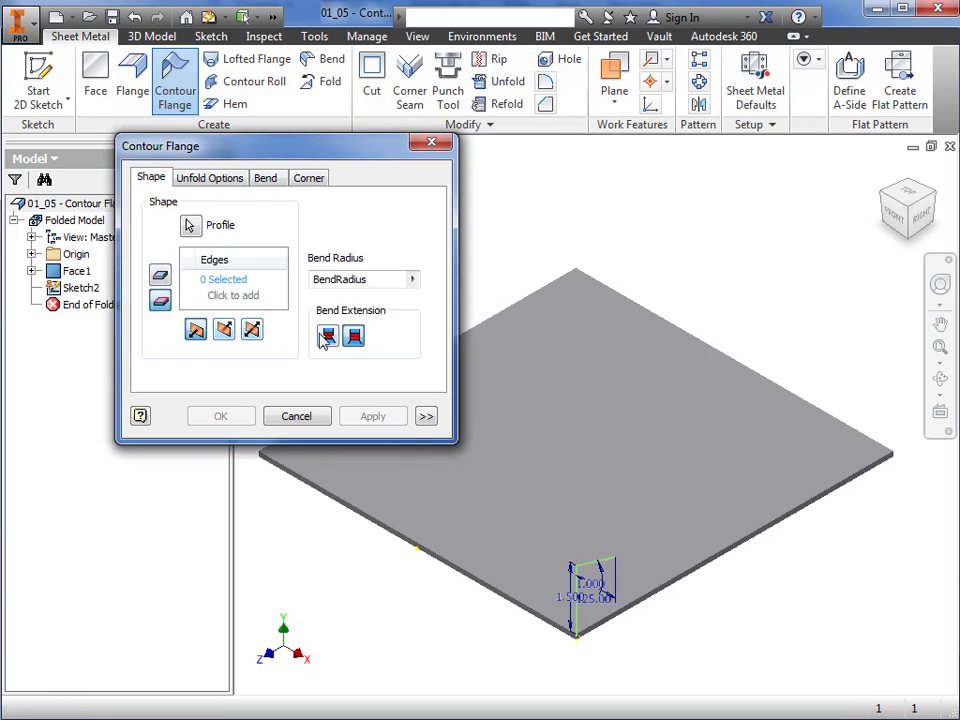
click(489, 327)
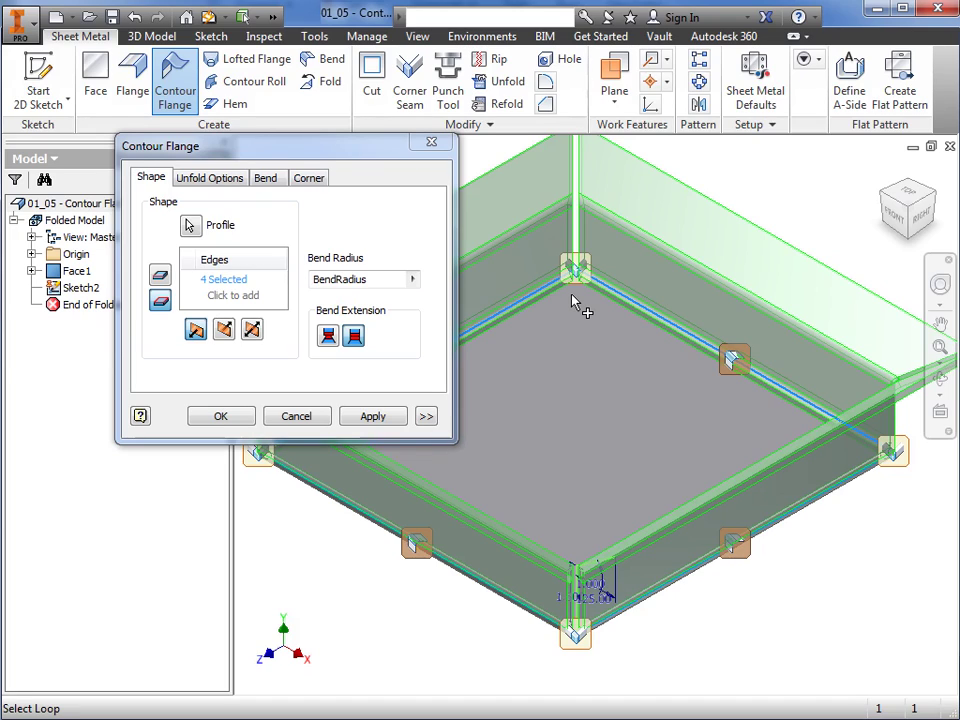
Keep auto-mitering on, set the miter gap to GapSize/2, and create Contour Flange1.
click(312, 178)
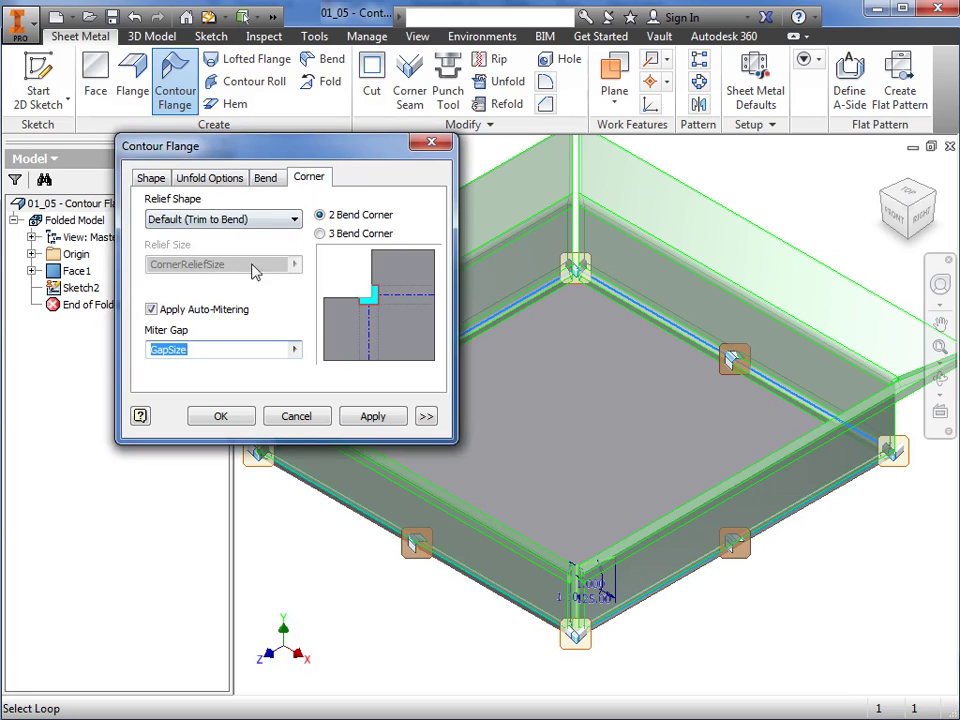
click(152, 311)
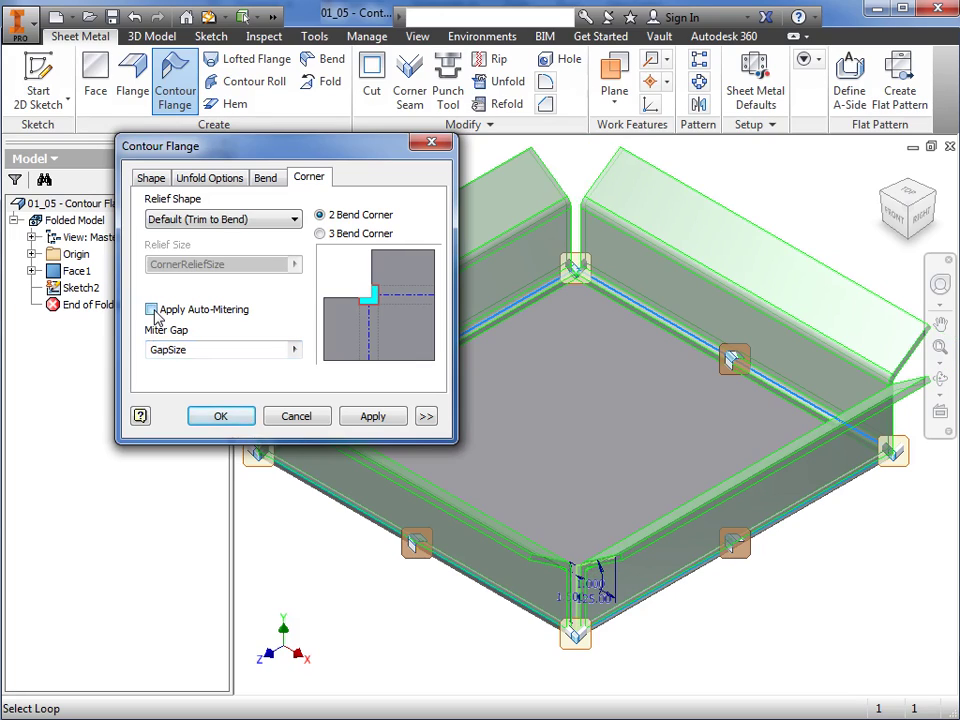
click(152, 310)
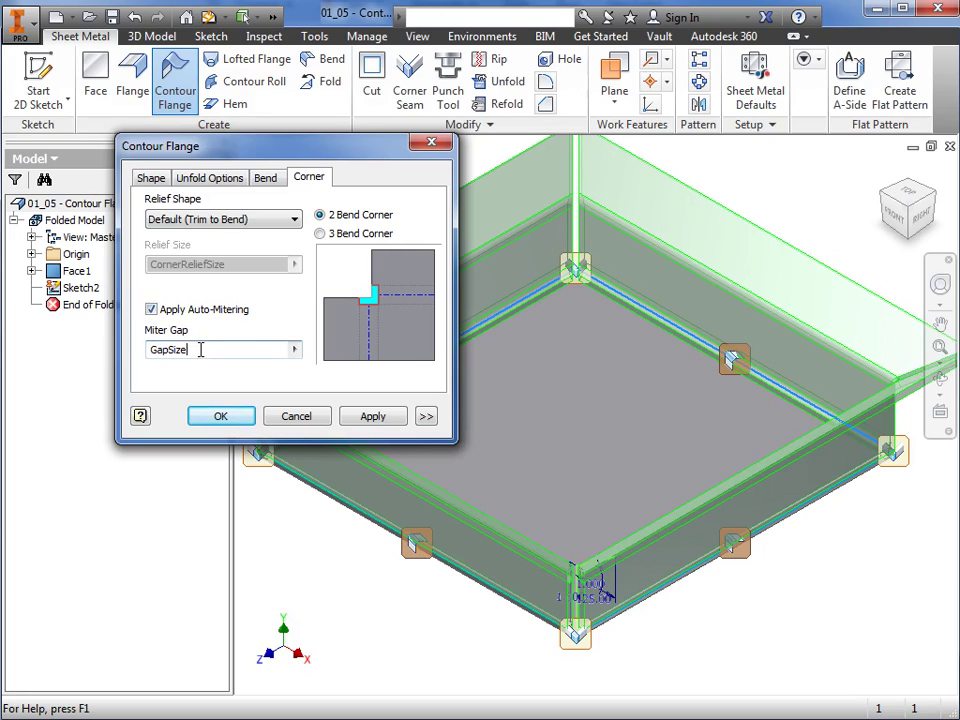
text(/2)
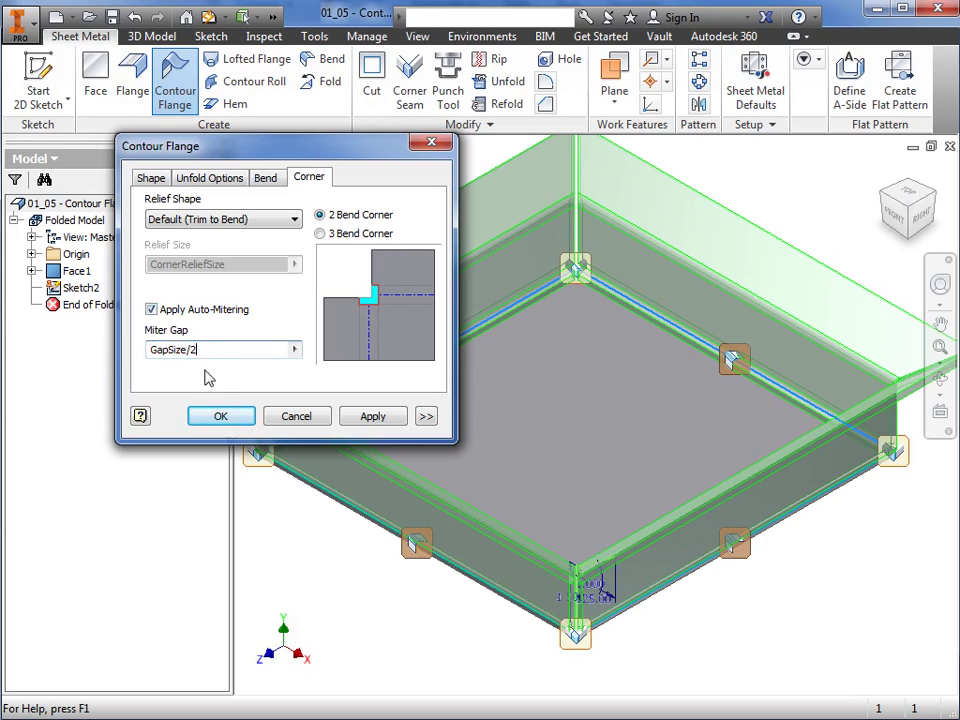
click(217, 417)
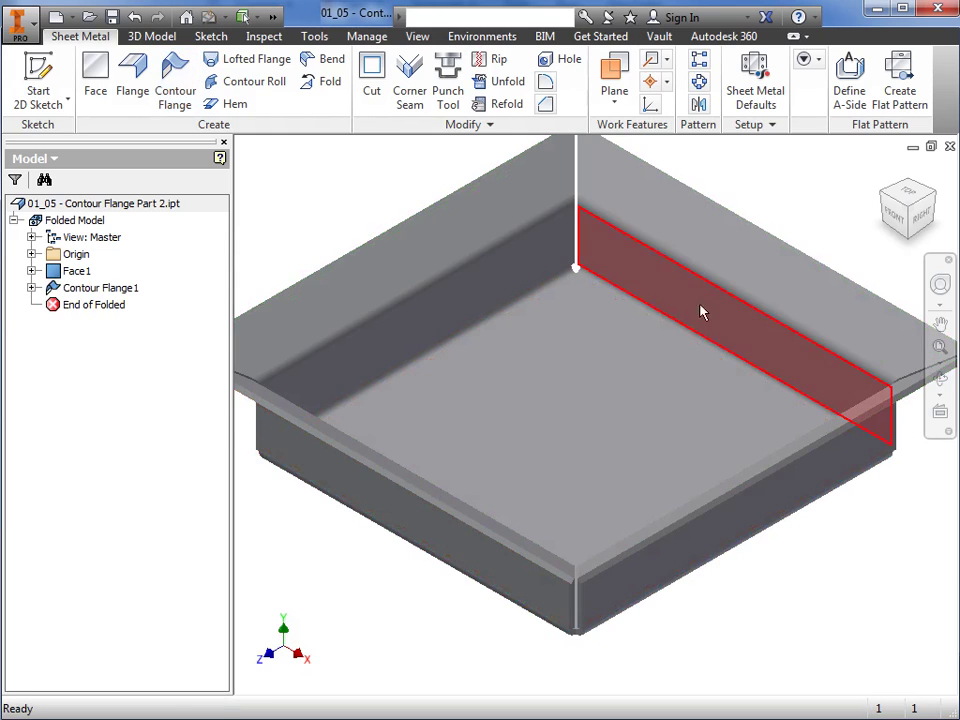
click(906, 192)
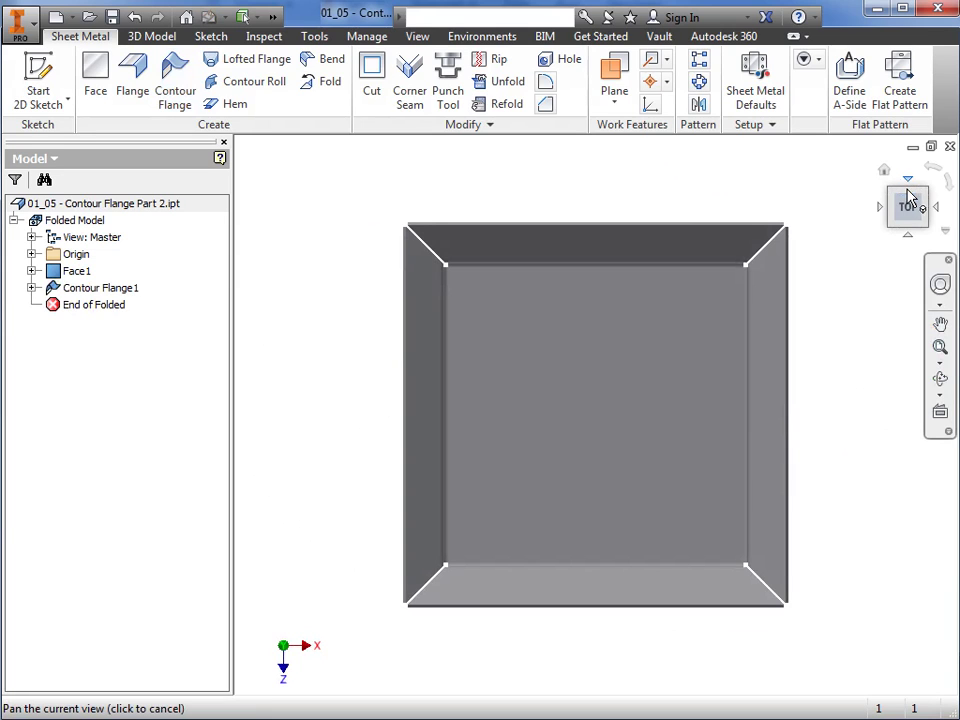
click(884, 170)
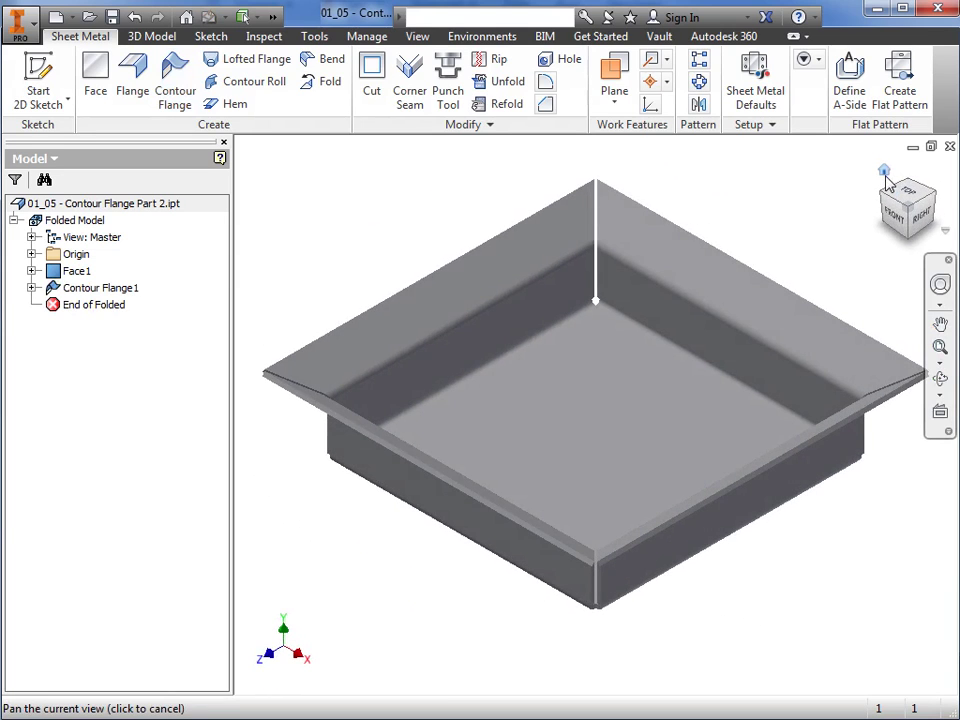